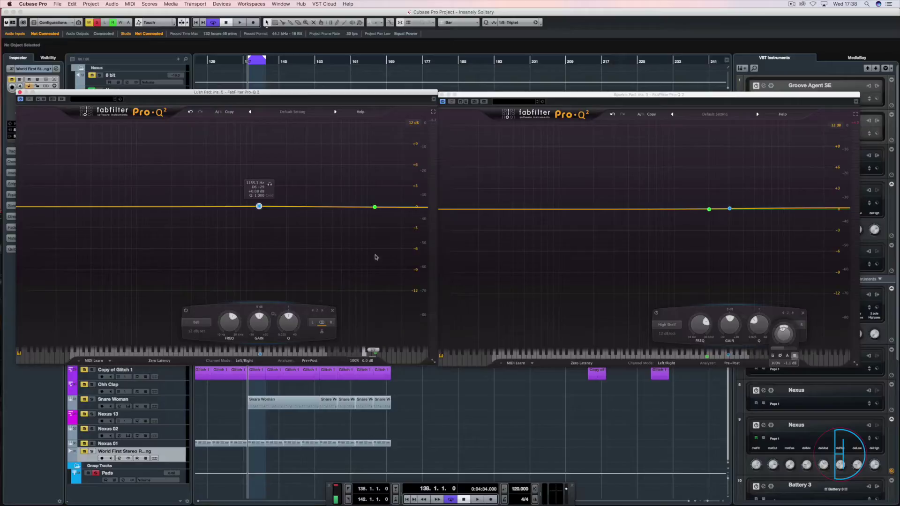
Play the looped section and examine the spectra of Lush Pad and Sparkle Pads in their two EQ windows.
key(space)
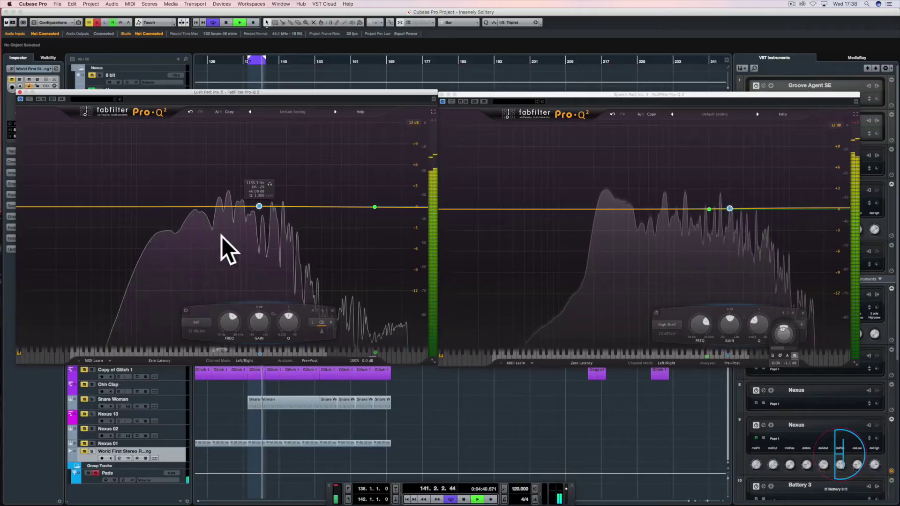
mouse_move(217, 227)
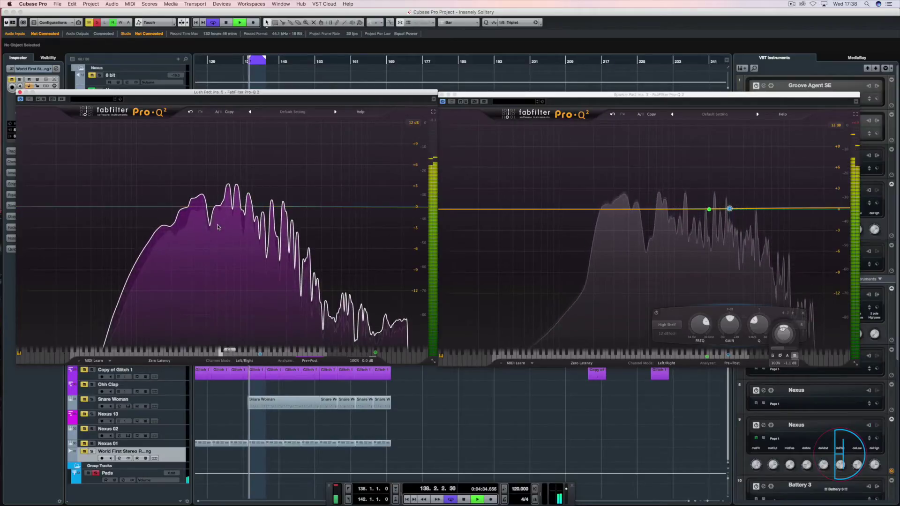
key(space)
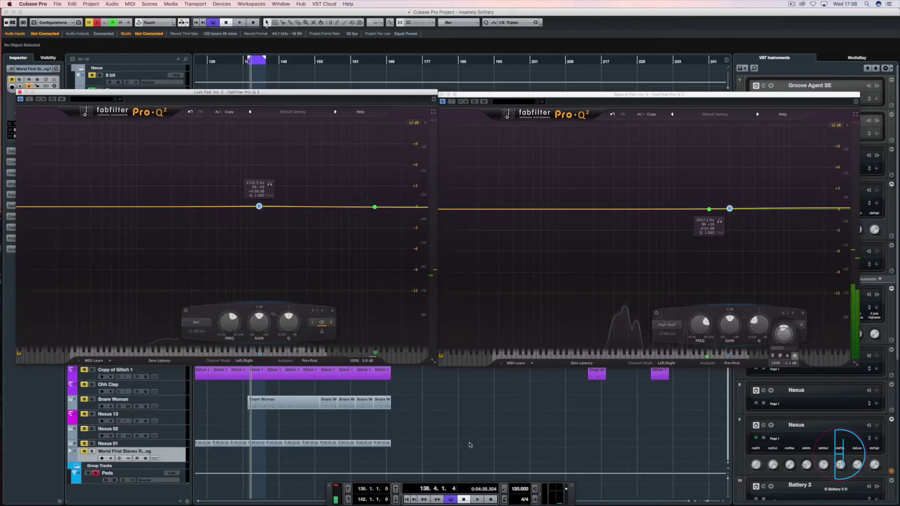
Play Lush Pad and sweep its EQ's blue bell band across the mids, boosting and narrowing it to hunt for problem frequencies.
mouse_move(107, 94)
mouse_down()
mouse_move(358, 108)
mouse_move(118, 96)
mouse_up()
key(space)
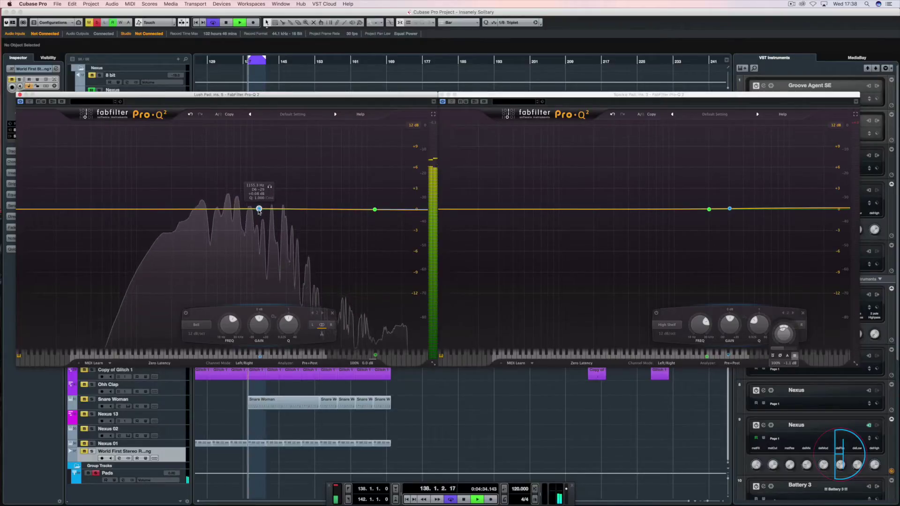
drag(268, 205, 312, 210)
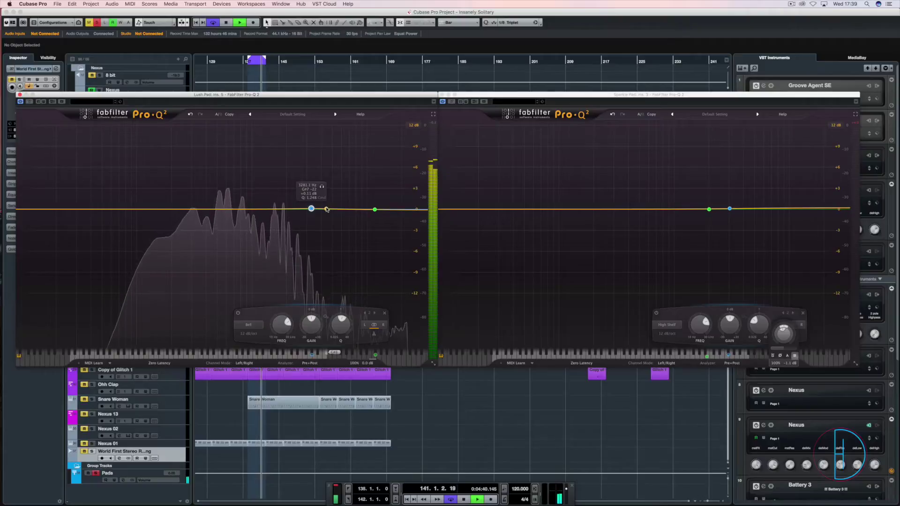
drag(310, 211, 245, 210)
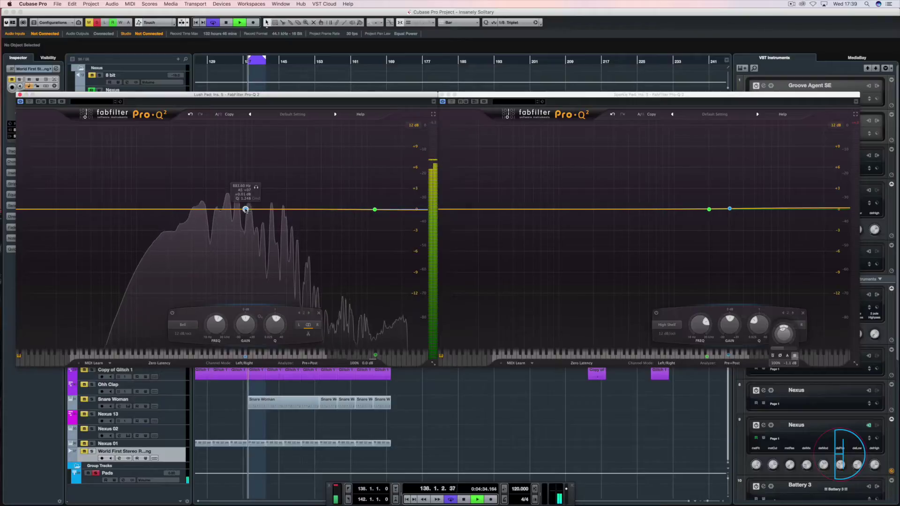
drag(245, 210, 245, 190)
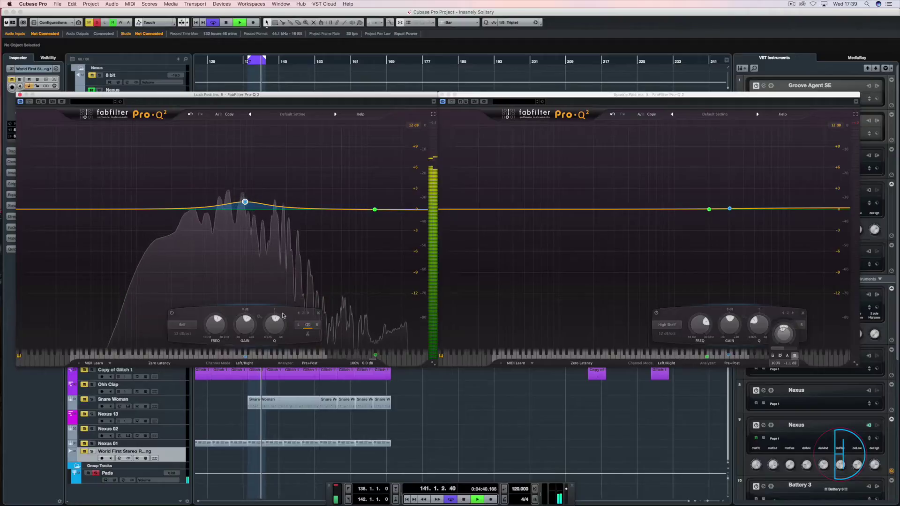
drag(280, 326, 260, 163)
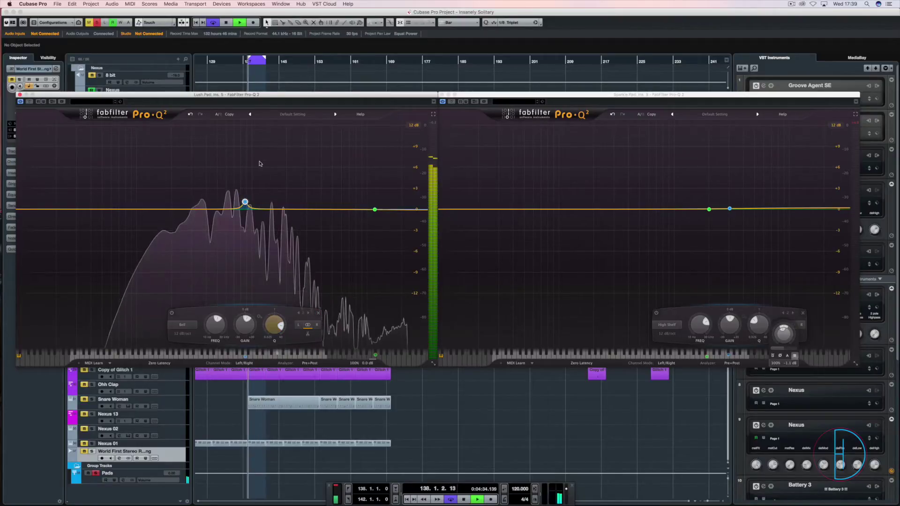
drag(245, 202, 242, 139)
Widen Lush Pad's blue bell band to a Q of about 0.95 and cut about 1.7 dB near 890 Hz, checking by ear.
drag(272, 325, 241, 329)
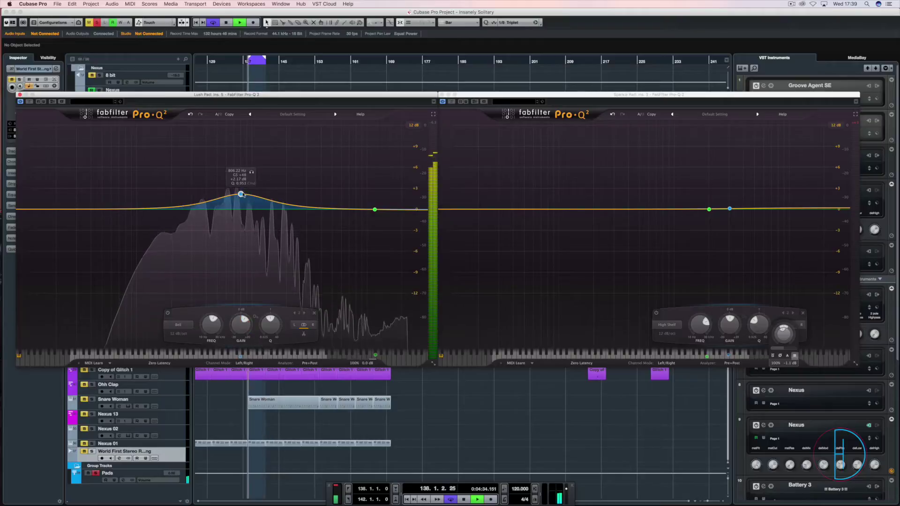
drag(241, 195, 241, 217)
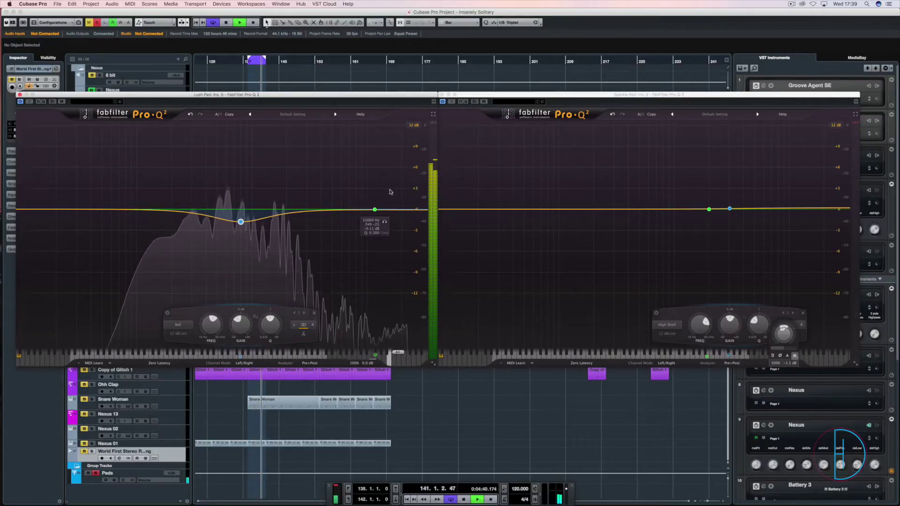
drag(240, 222, 240, 232)
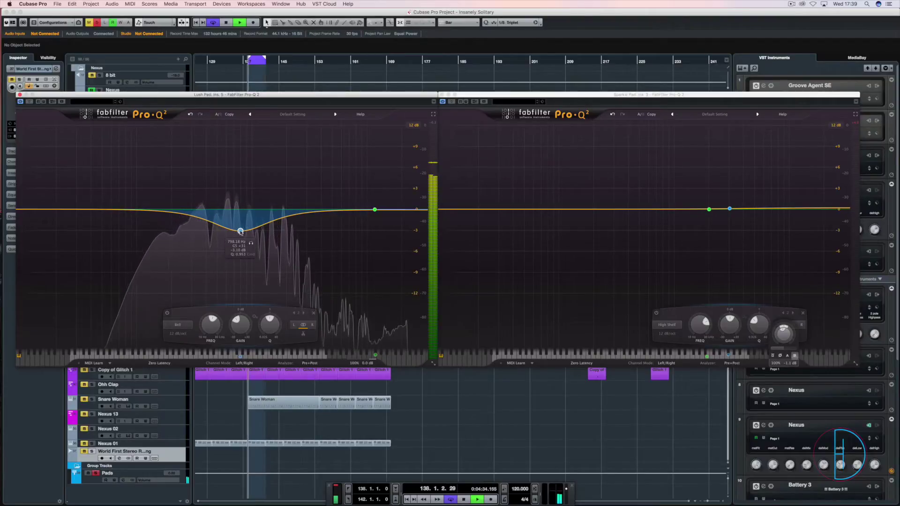
drag(240, 231, 246, 220)
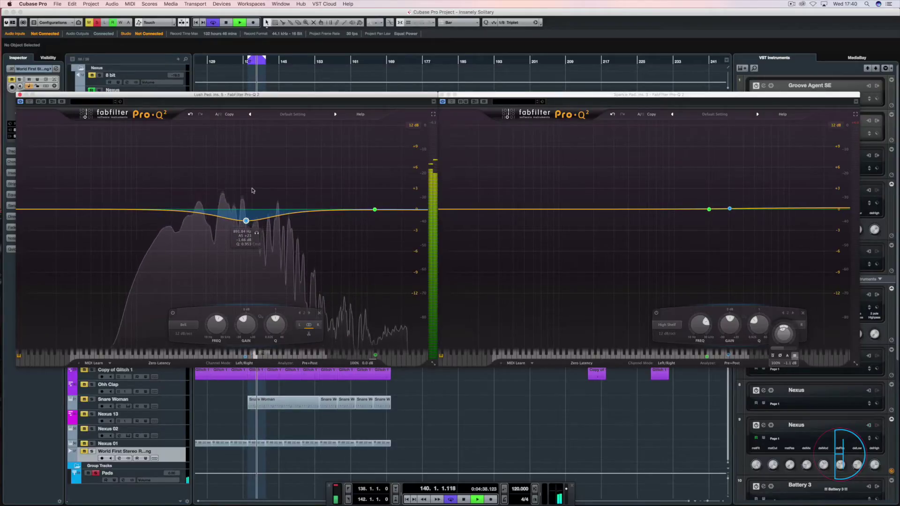
key(space)
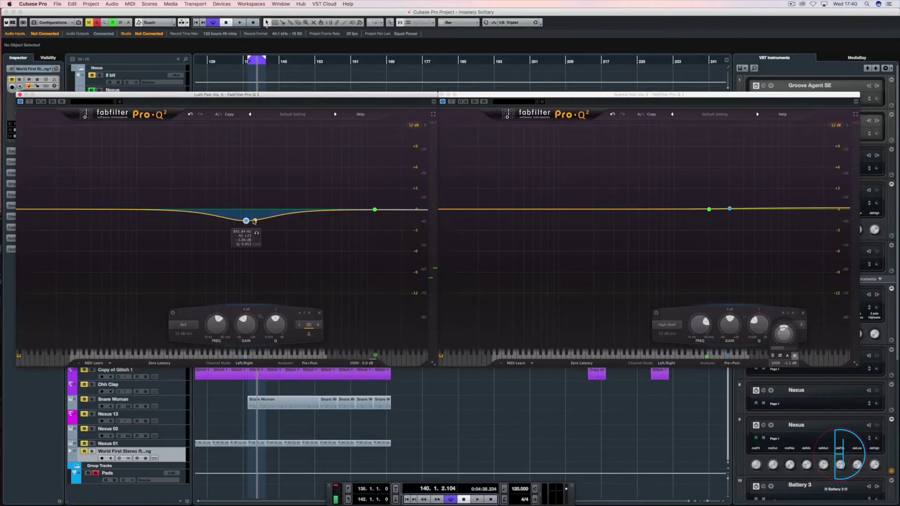
key(space)
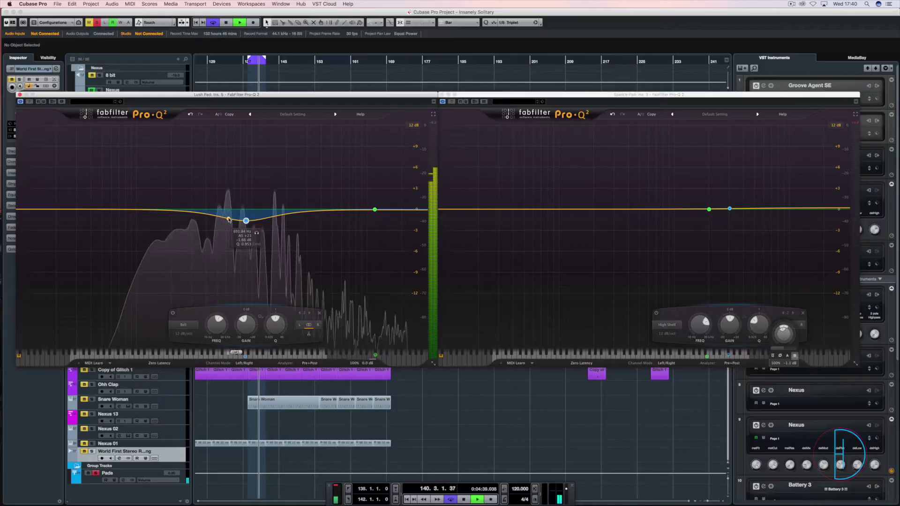
Add a bell band to Lush Pad's EQ, narrow it to Q 26.5, cut about 3.7 dB near 1.7 kHz, with a 12 dB display range.
click(311, 211)
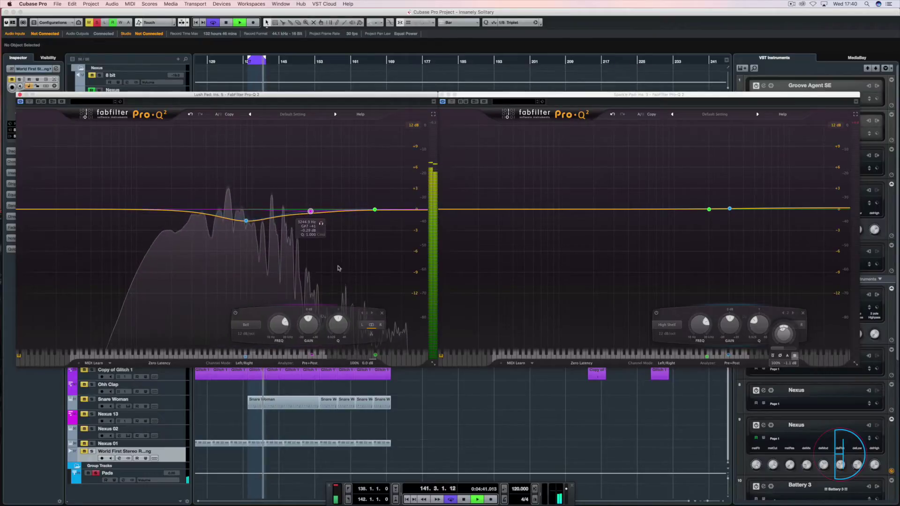
drag(310, 211, 309, 137)
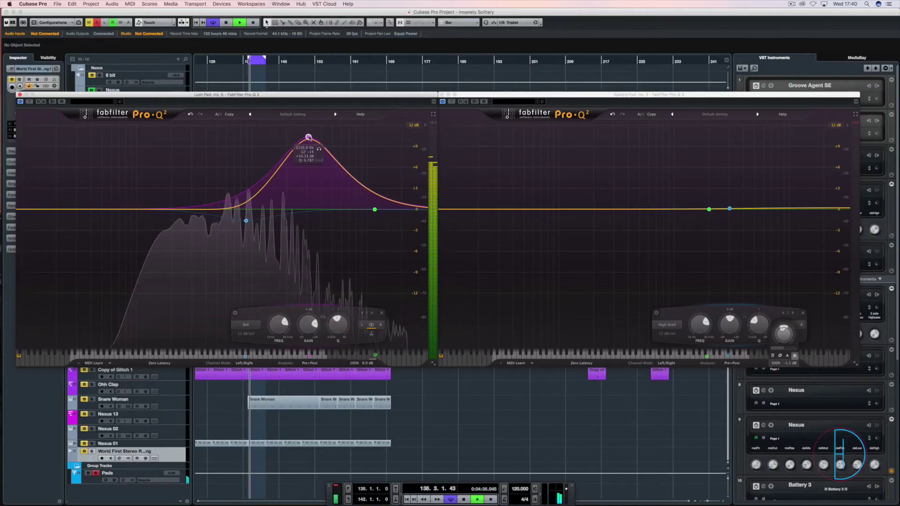
scroll(307, 140, up, 10)
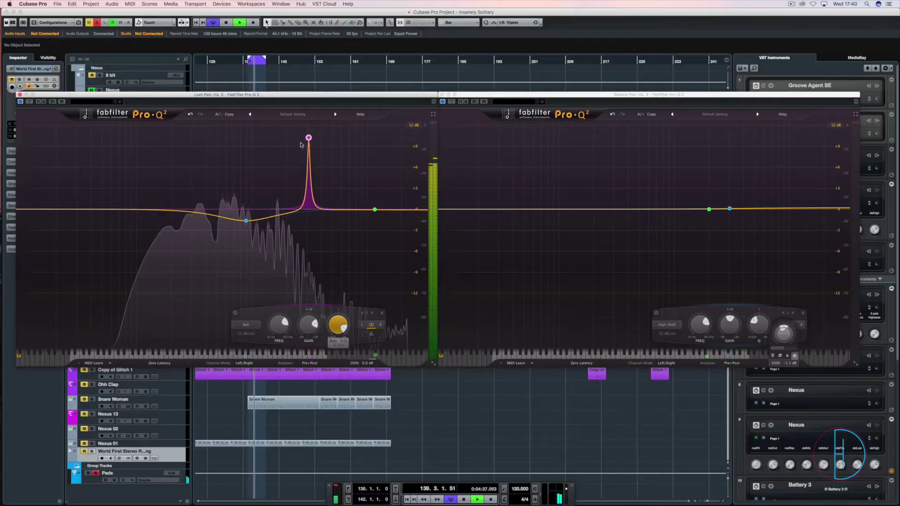
drag(308, 137, 278, 151)
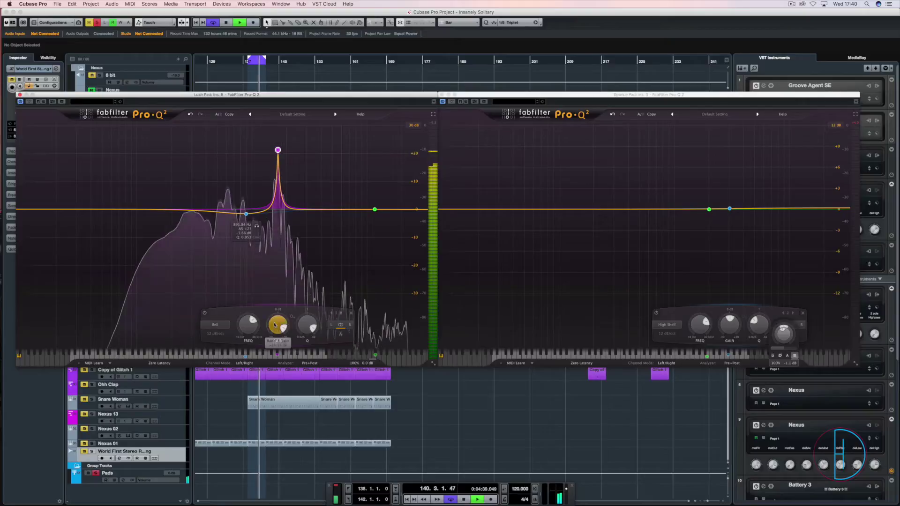
drag(278, 324, 276, 319)
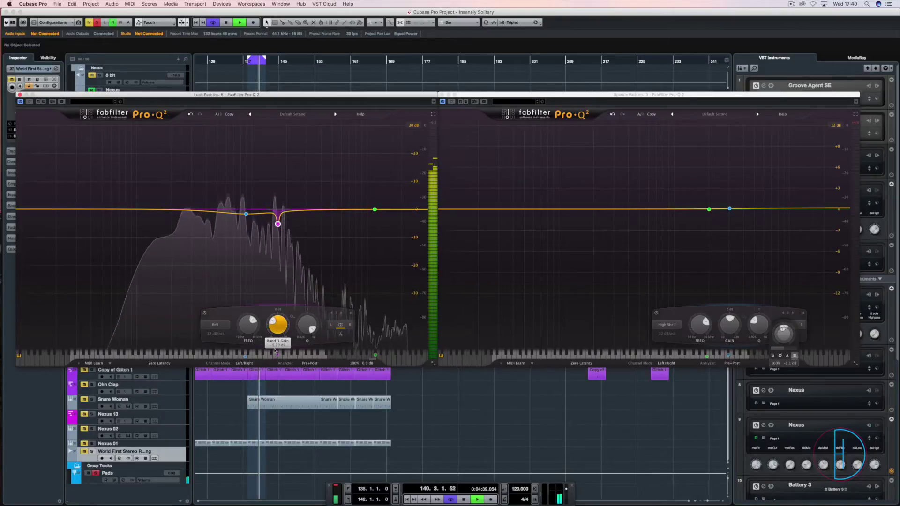
click(414, 126)
click(418, 147)
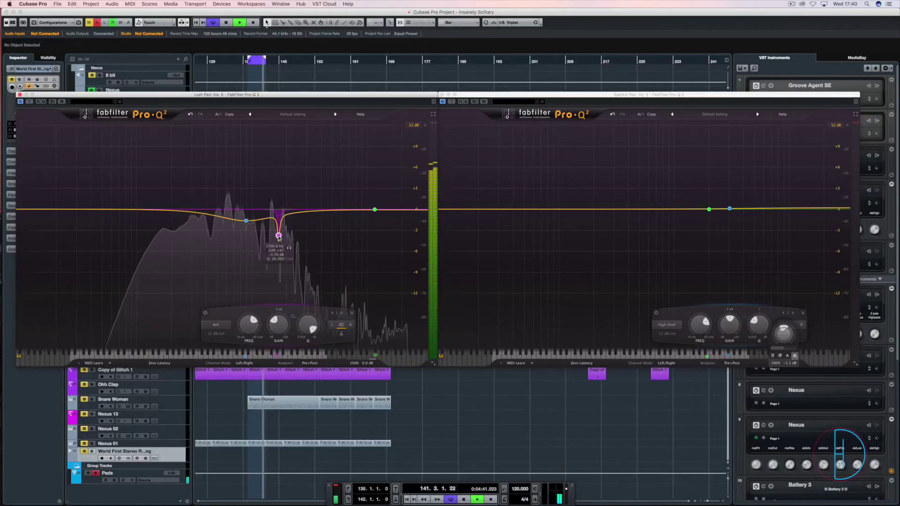
Add another bell band to Lush Pad's EQ, sweep it to about 308 Hz and boost it about 11.4 dB with a fairly narrow Q.
click(263, 209)
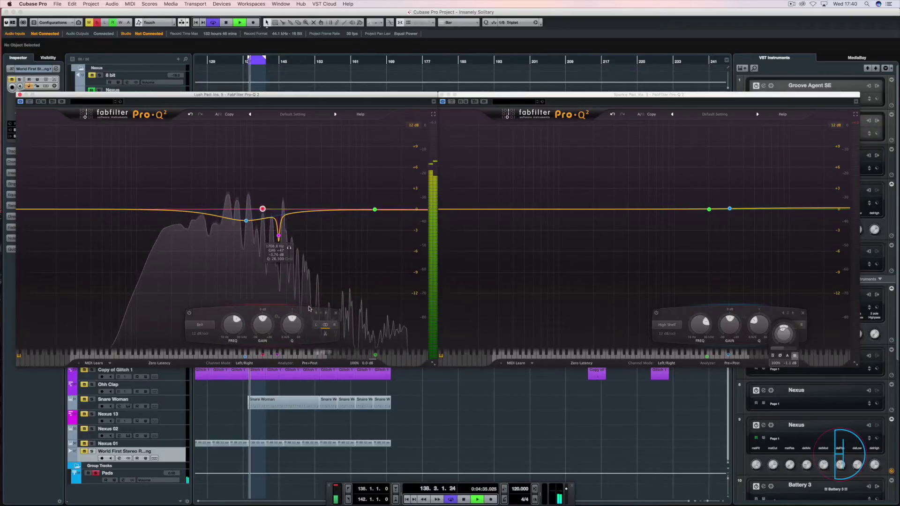
drag(263, 209, 211, 162)
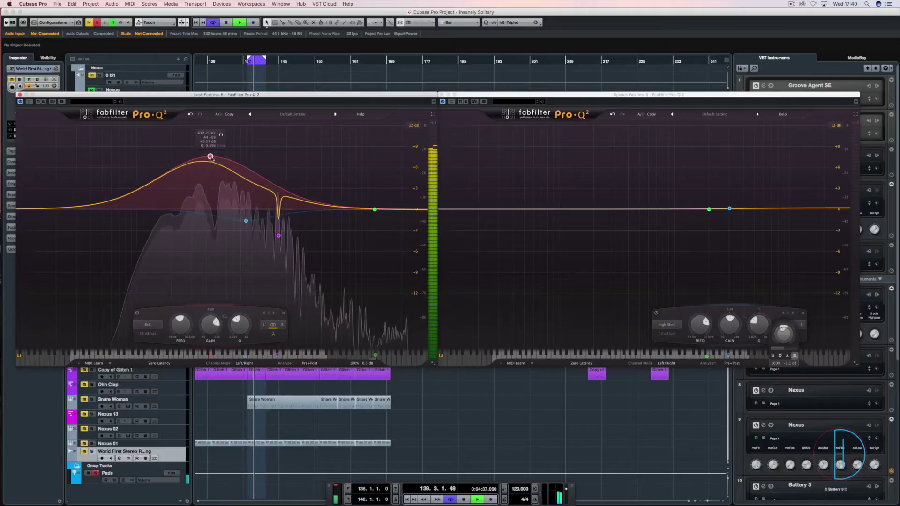
drag(240, 325, 239, 270)
drag(211, 162, 193, 128)
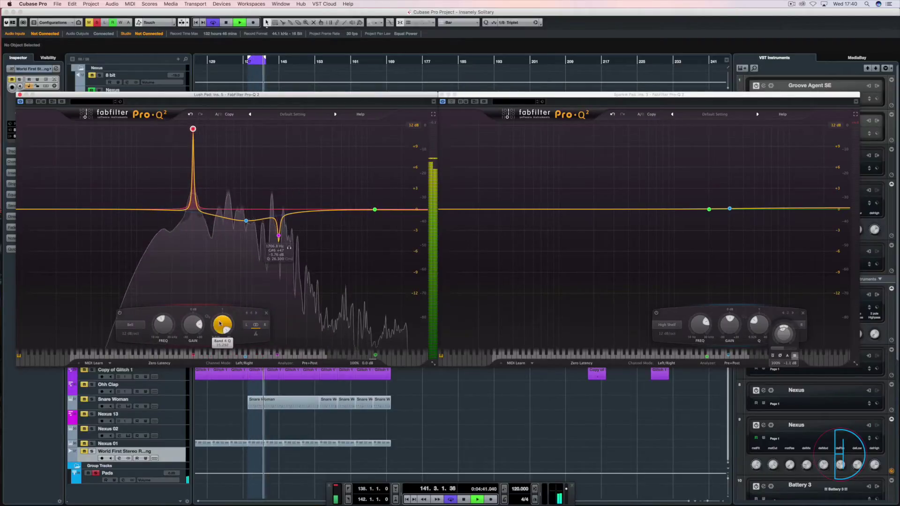
drag(225, 327, 225, 349)
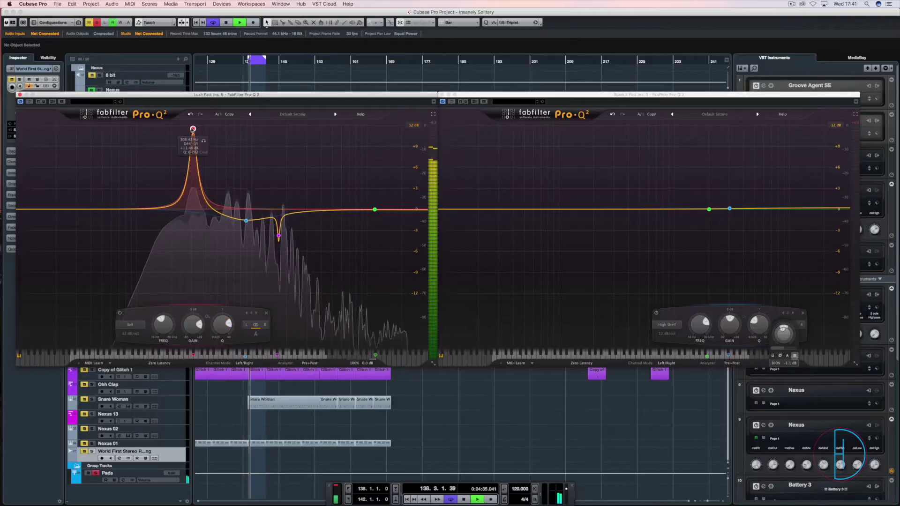
Add a low cut near 182 Hz to Lush Pad's EQ and turn the 308 Hz band into a 3.4 dB cut with Q about 2.
drag(23, 210, 167, 218)
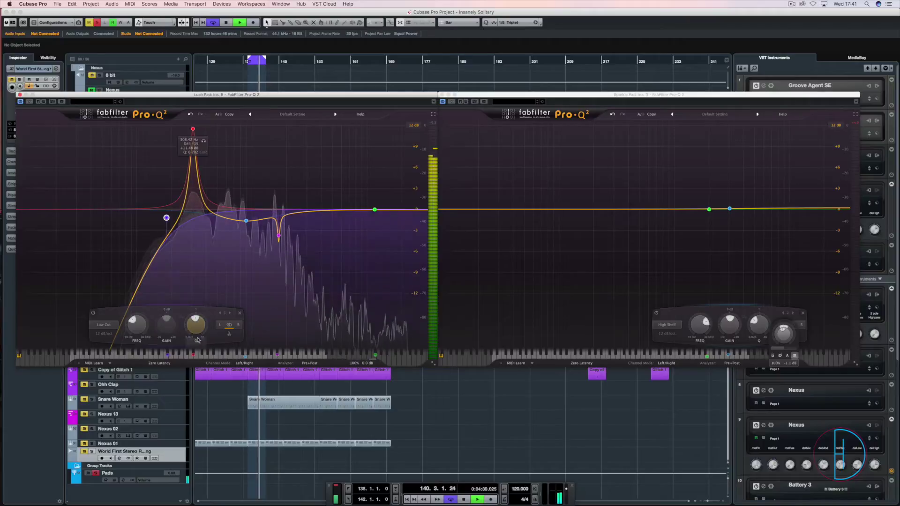
click(192, 129)
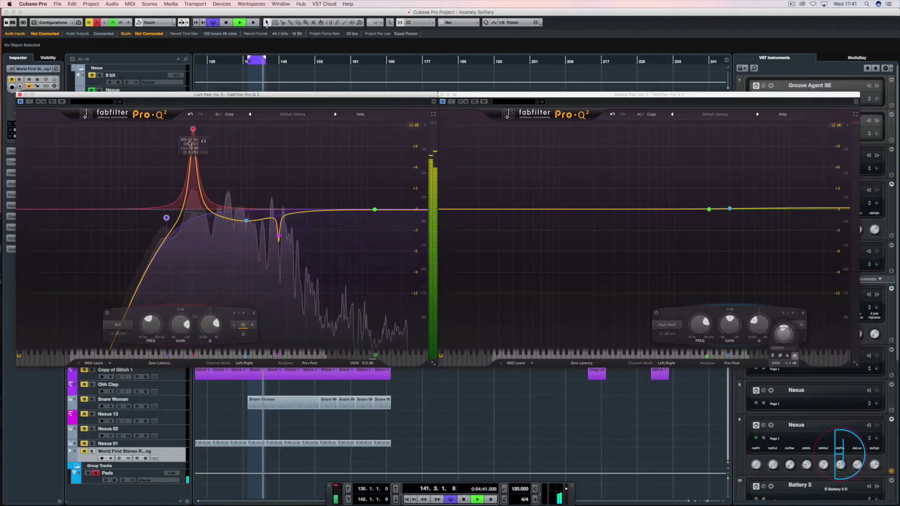
drag(195, 333, 195, 350)
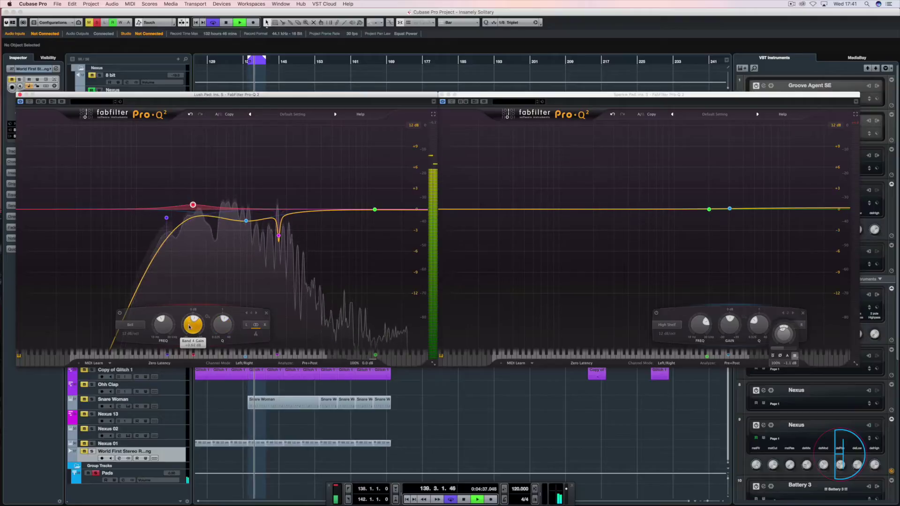
drag(190, 327, 188, 341)
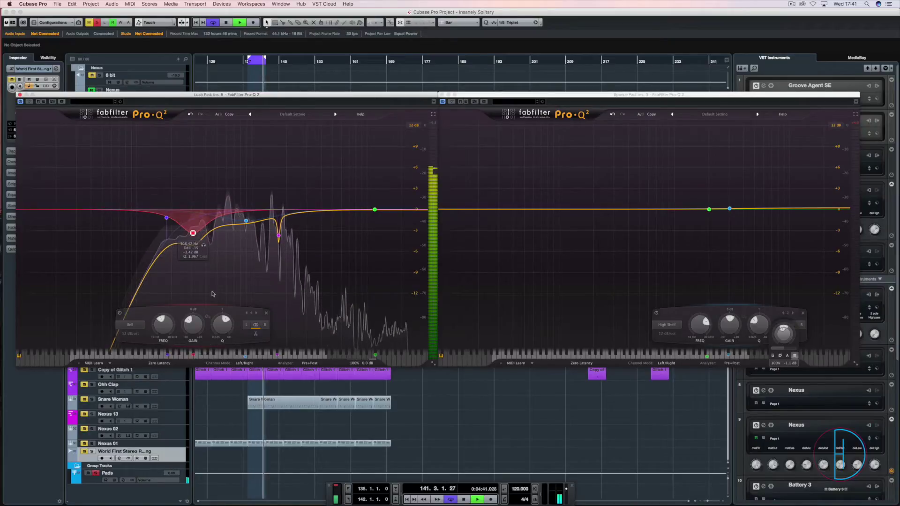
Audition the Lush Pad with its EQ bypassed and active, and narrow the 308 Hz cut to a Q of about 3.2.
click(203, 245)
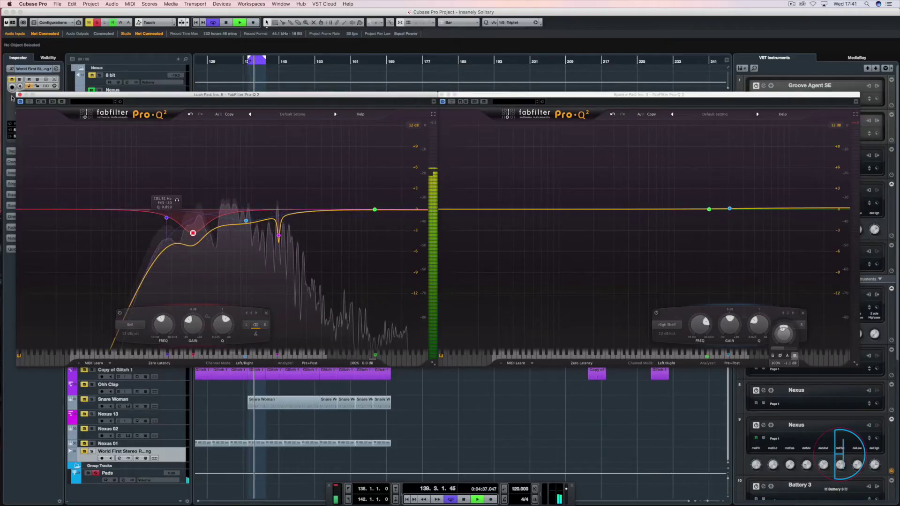
click(29, 102)
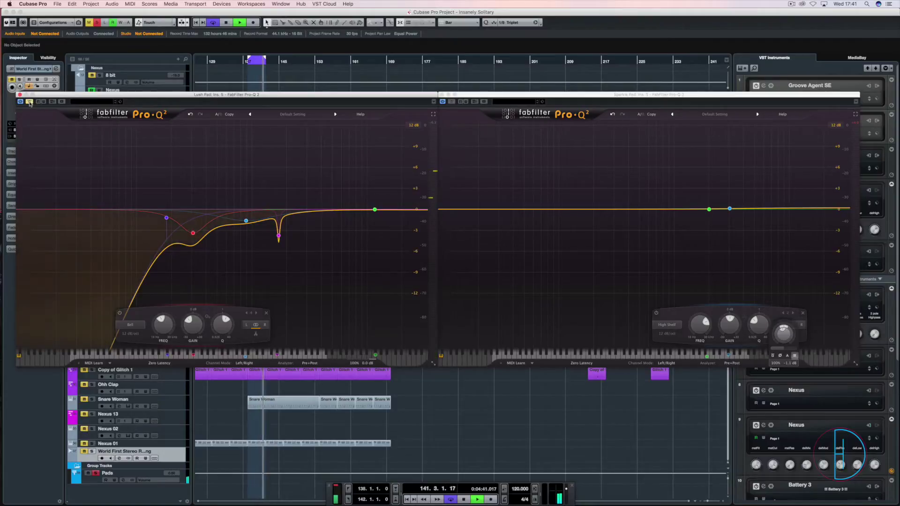
click(29, 102)
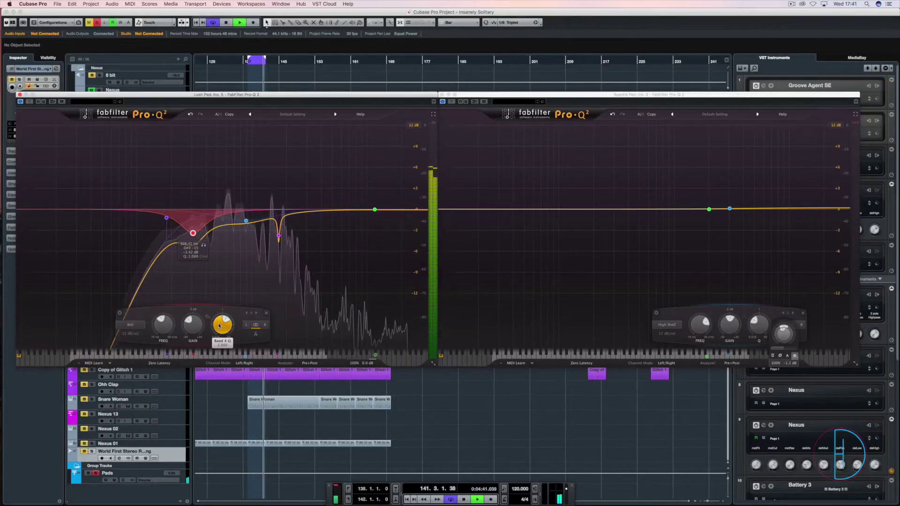
drag(219, 319, 219, 317)
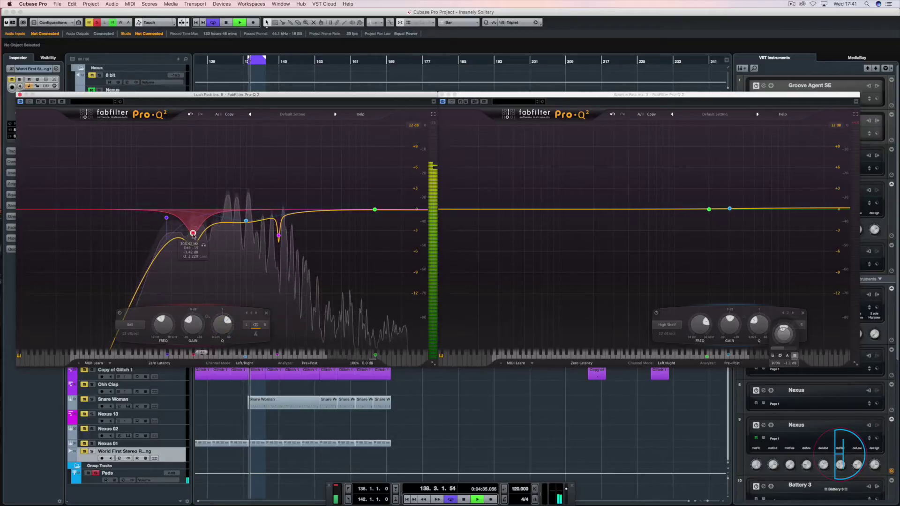
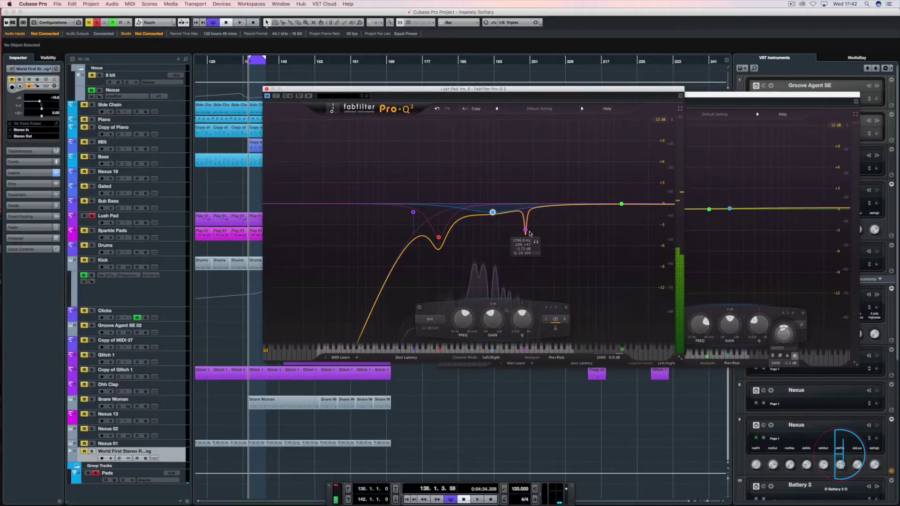
Solo the Sparkle Pads track, place the Lush Pad EQ window beside the Sparkle Pads EQ, and play the looped section.
click(92, 231)
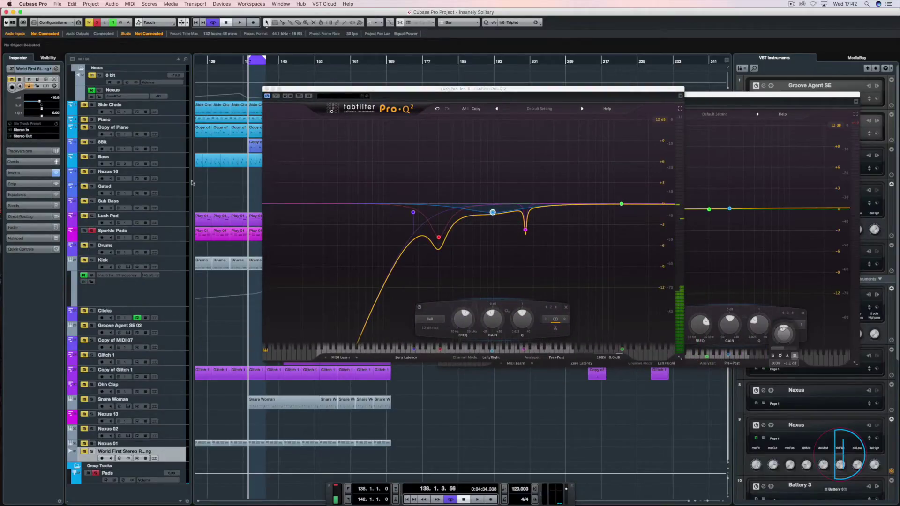
drag(348, 90, 97, 90)
key(space)
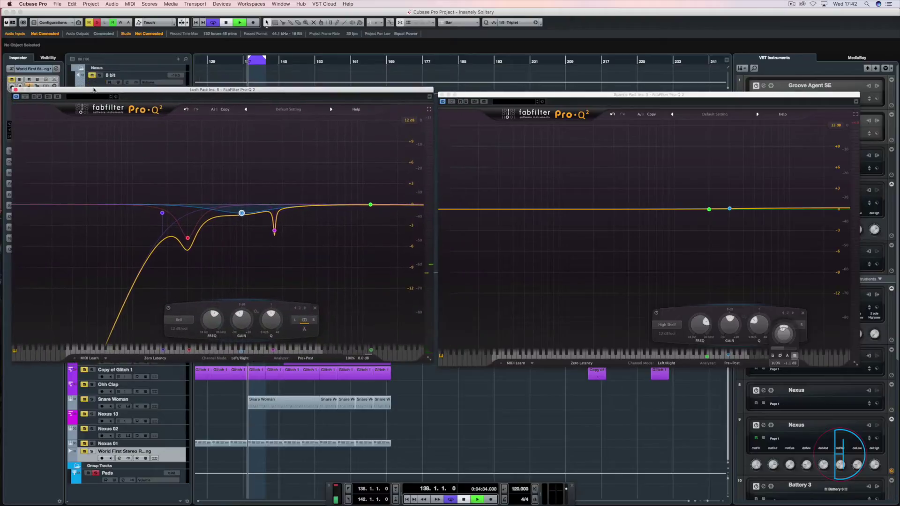
Add a low cut to Sparkle Pads' EQ and a bell cut of about 2.8 dB near 298 Hz with Q about 1.5.
drag(510, 97, 508, 93)
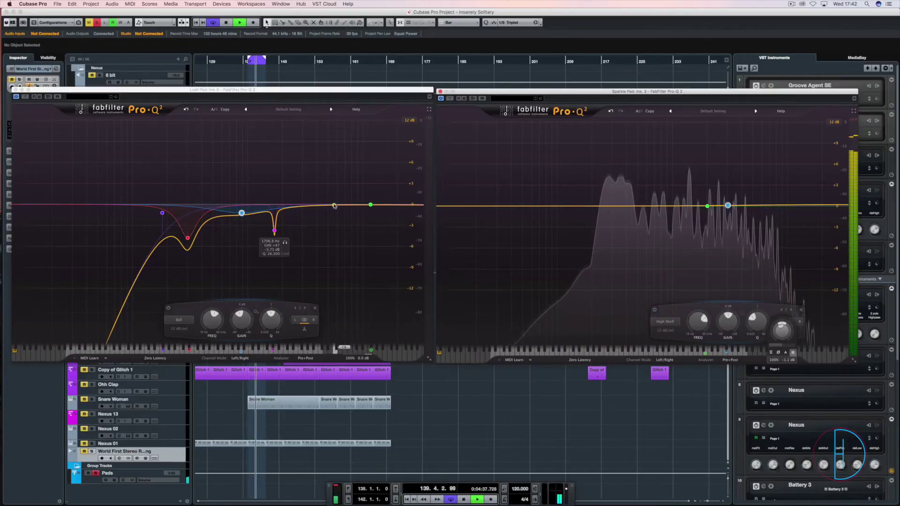
double_click(559, 211)
drag(559, 211, 586, 221)
double_click(614, 226)
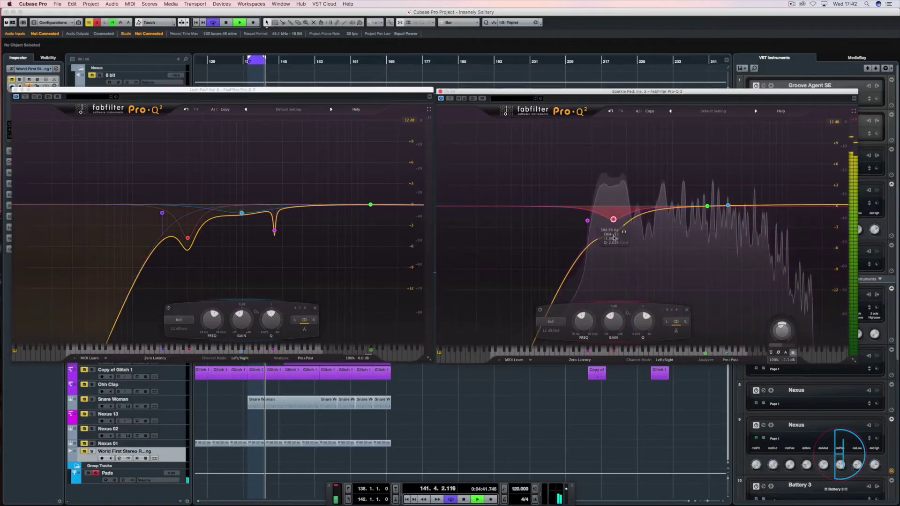
drag(636, 324, 636, 330)
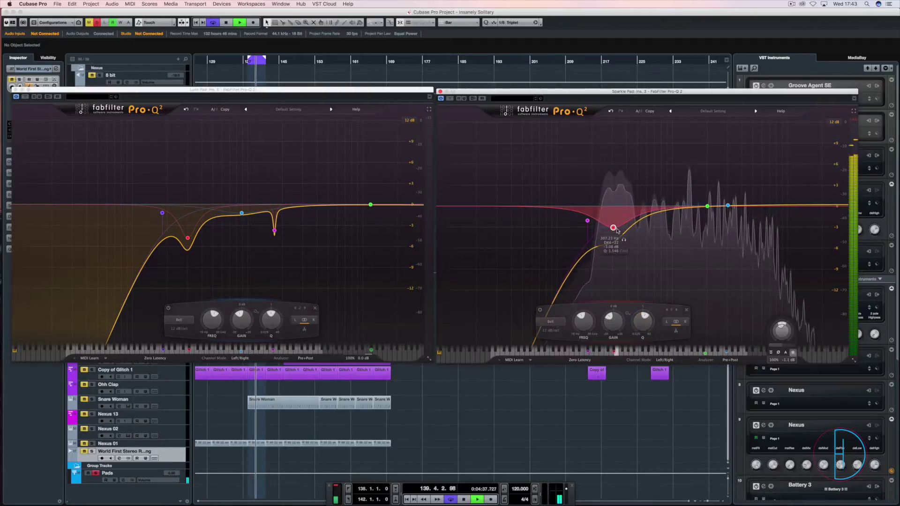
drag(615, 226, 612, 228)
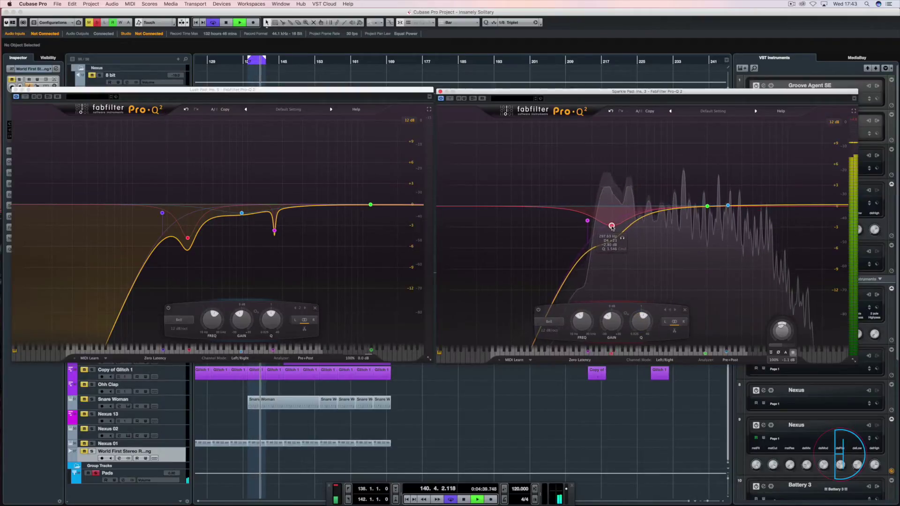
click(624, 240)
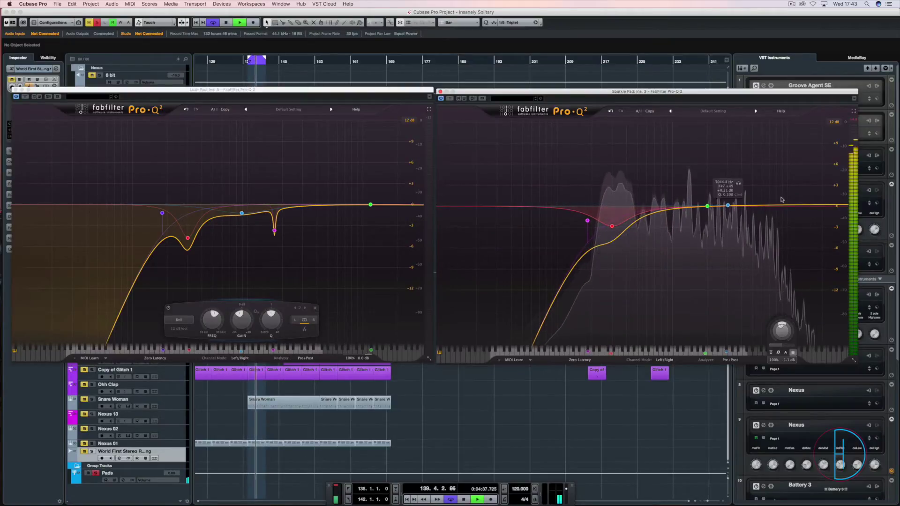
Dismiss the auto-save alert, and boost Sparkle Pads' high shelf to about 4.5 dB with a slightly lower frequency while auditioning the loop.
key(space)
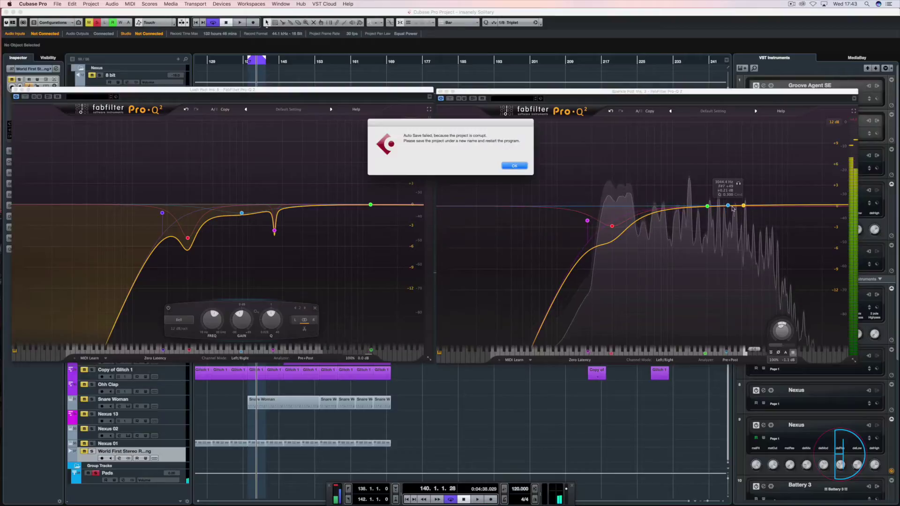
click(512, 165)
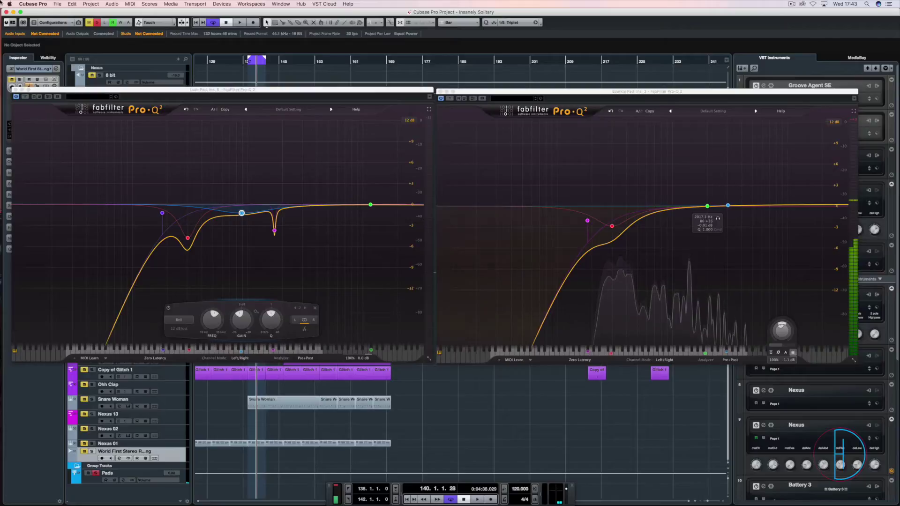
drag(729, 207, 726, 187)
key(space)
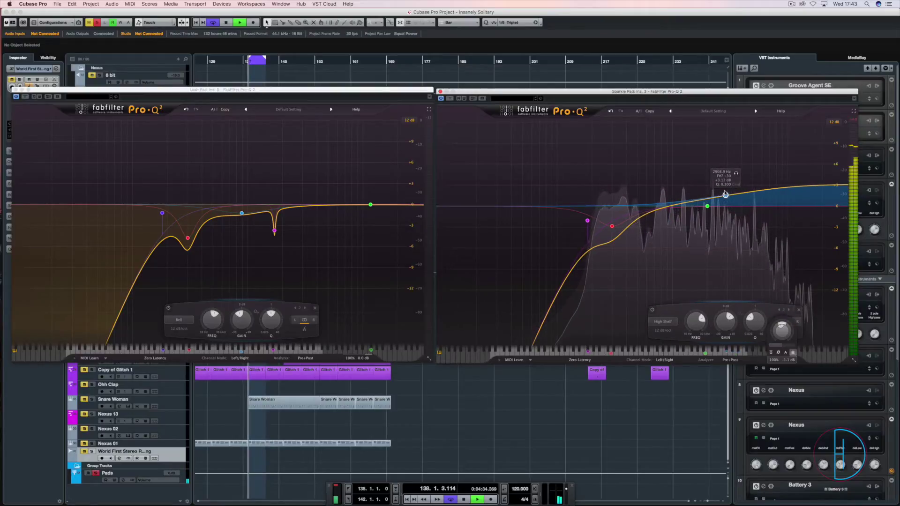
drag(726, 195, 714, 190)
key(space)
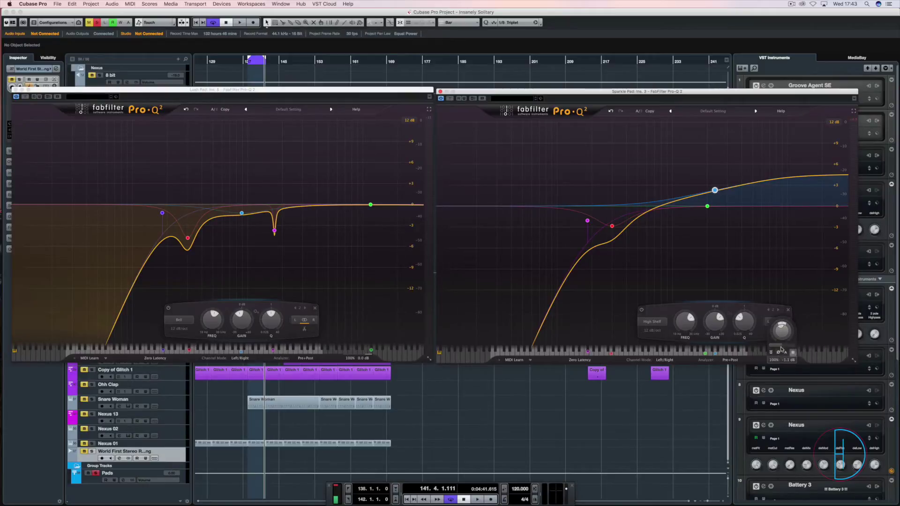
key(space)
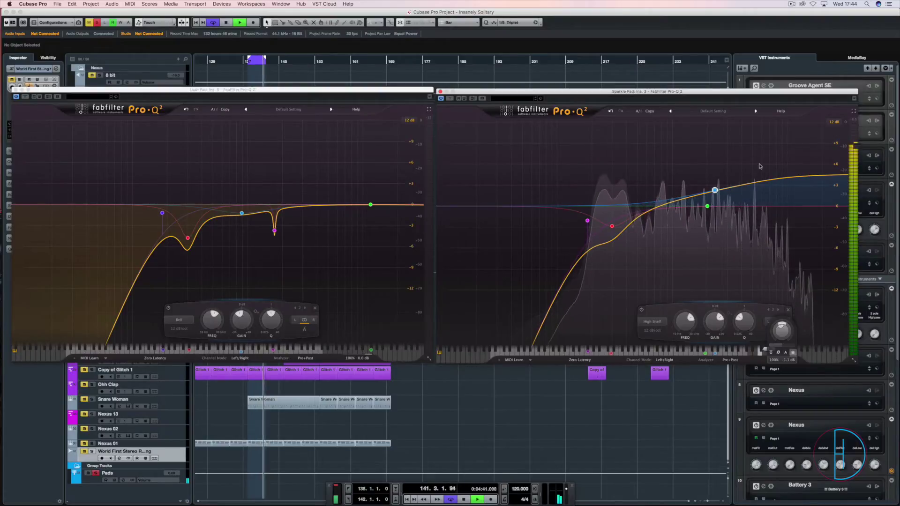
Sweep a narrow boosted bell through Sparkle Pads' upper mids to about 2576 Hz and turn it into a 1.5 dB cut with Q about 7.
click(680, 202)
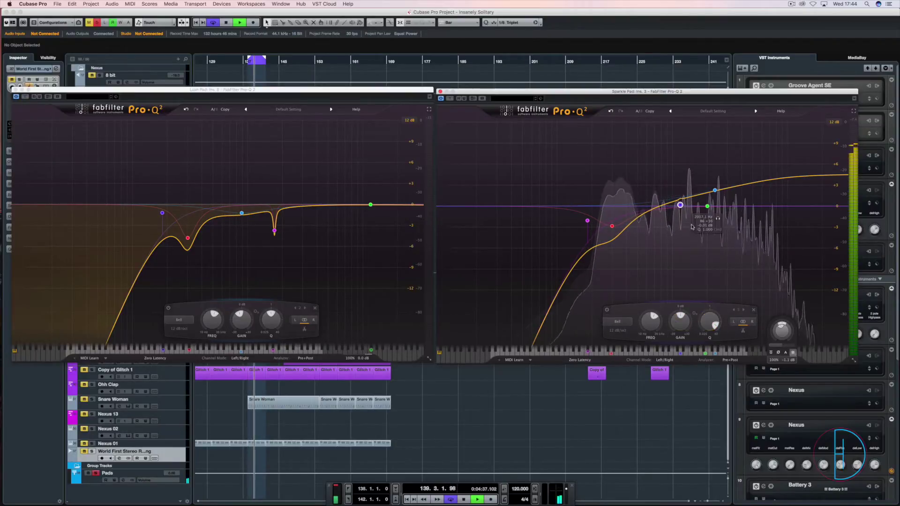
drag(681, 190, 690, 115)
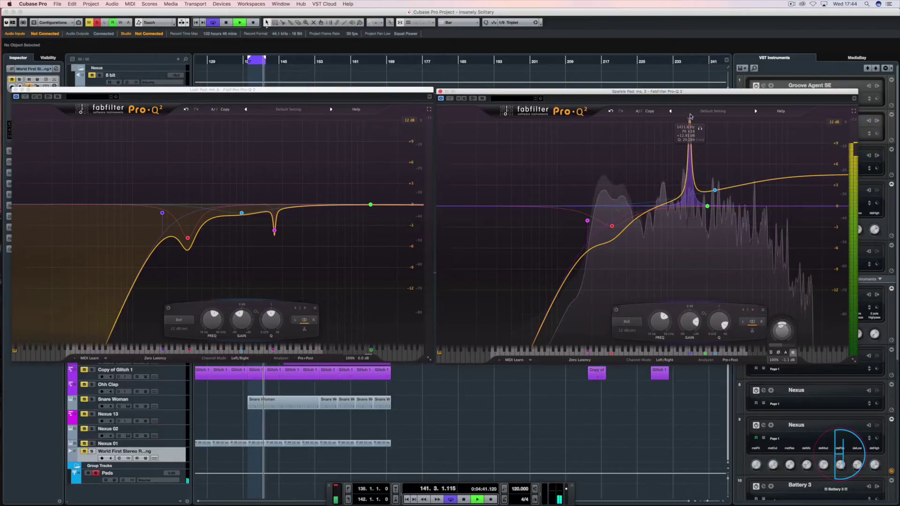
drag(690, 116, 720, 116)
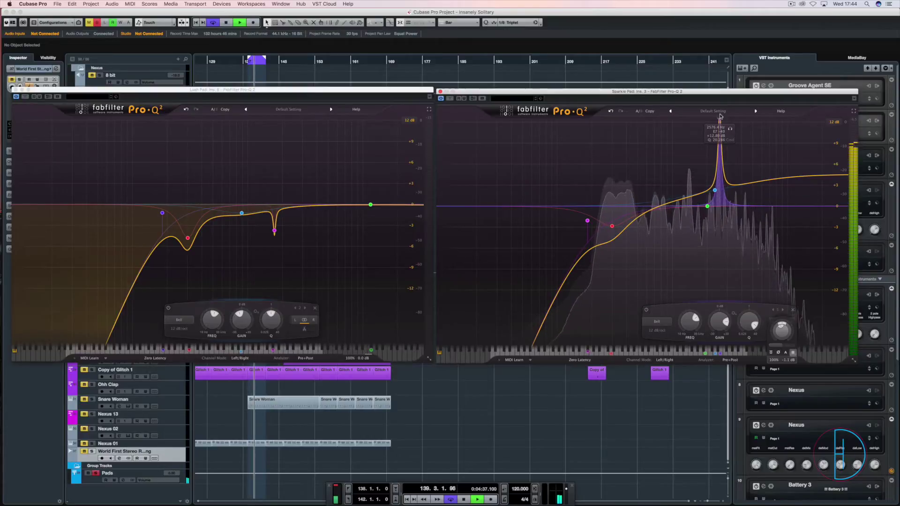
drag(720, 117, 721, 116)
drag(751, 323, 713, 350)
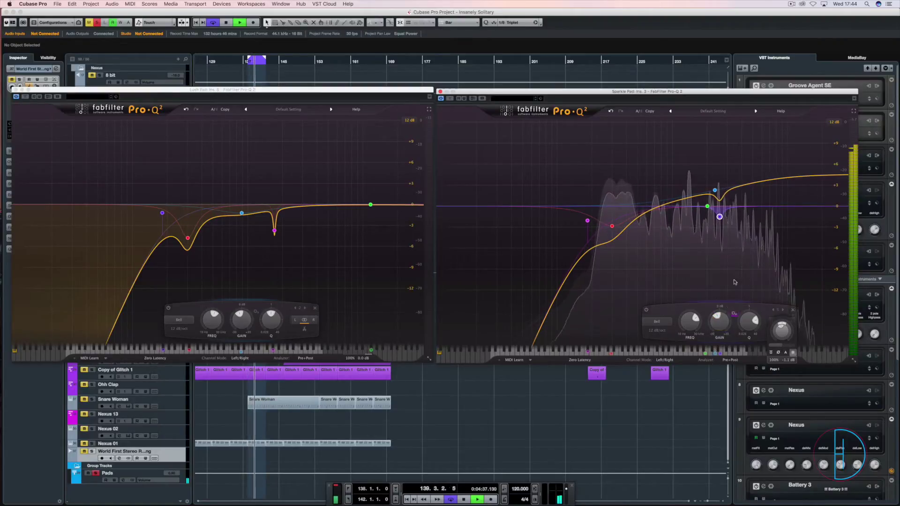
click(725, 169)
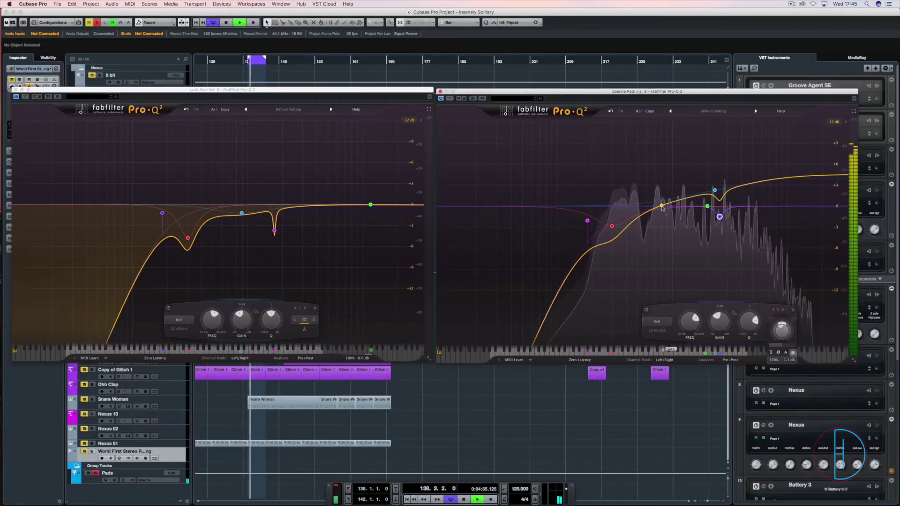
Add a bell band near 708 Hz to Sparkle Pads' EQ, boost it about 1.8 dB with Q about 2.4, and audition it in isolation.
drag(662, 206, 656, 201)
drag(684, 322, 676, 287)
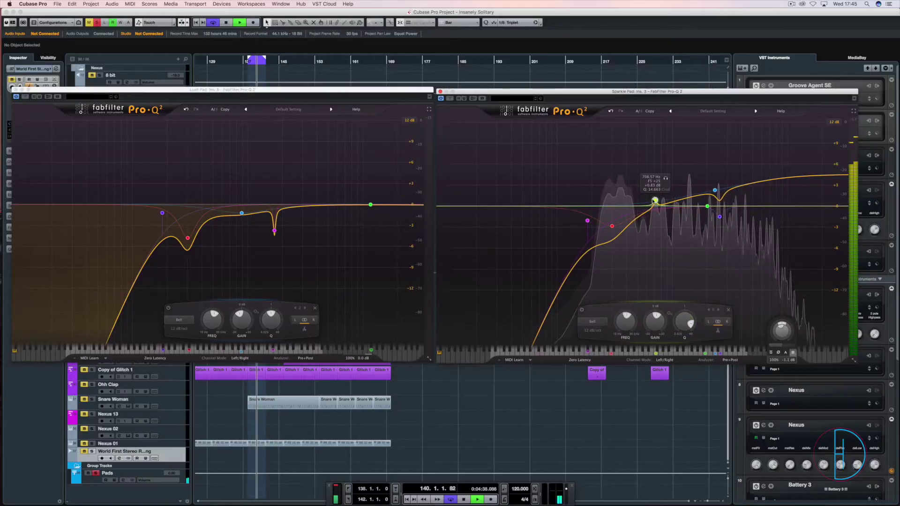
click(666, 179)
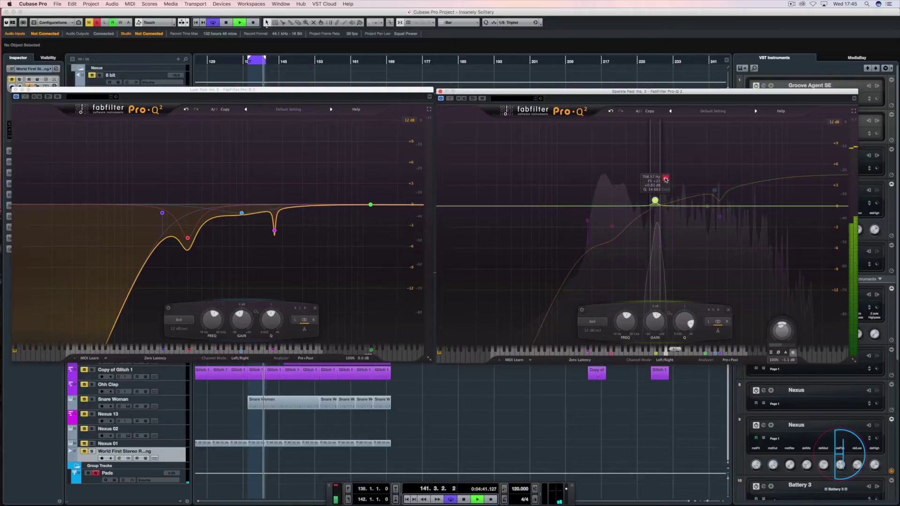
drag(652, 321, 675, 344)
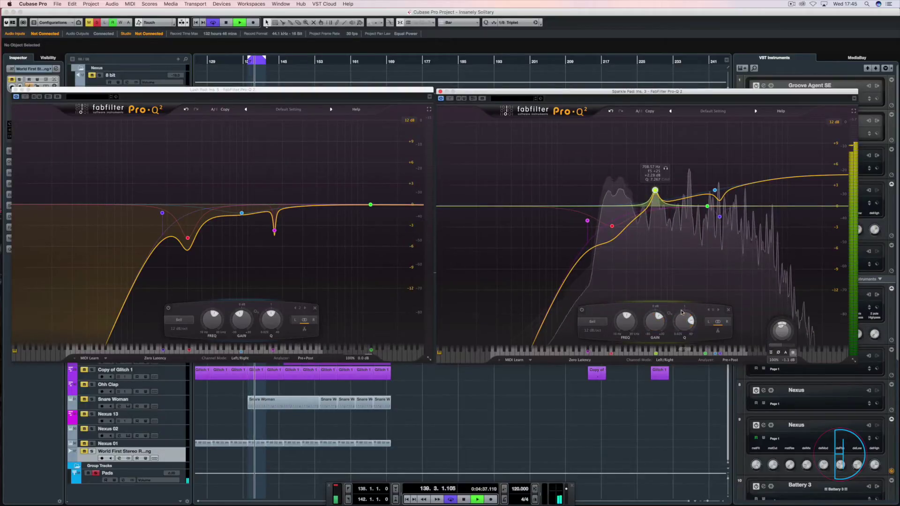
click(666, 173)
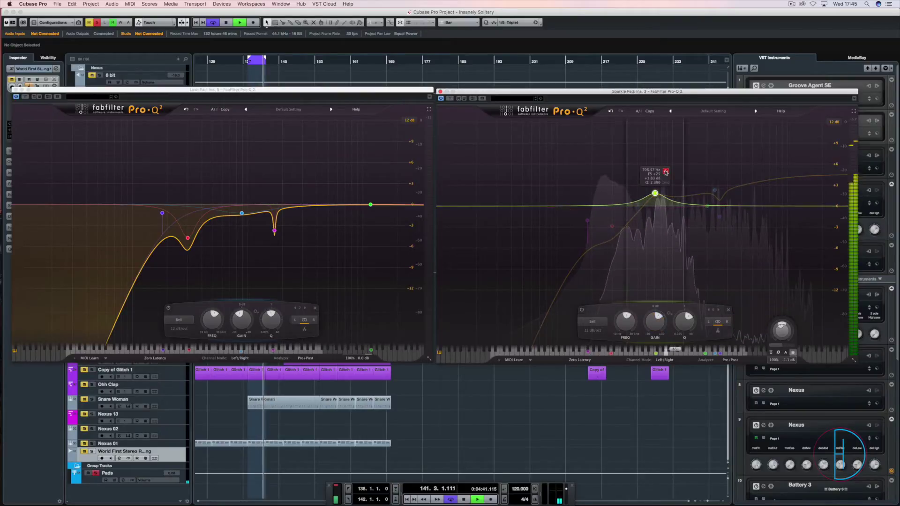
key(space)
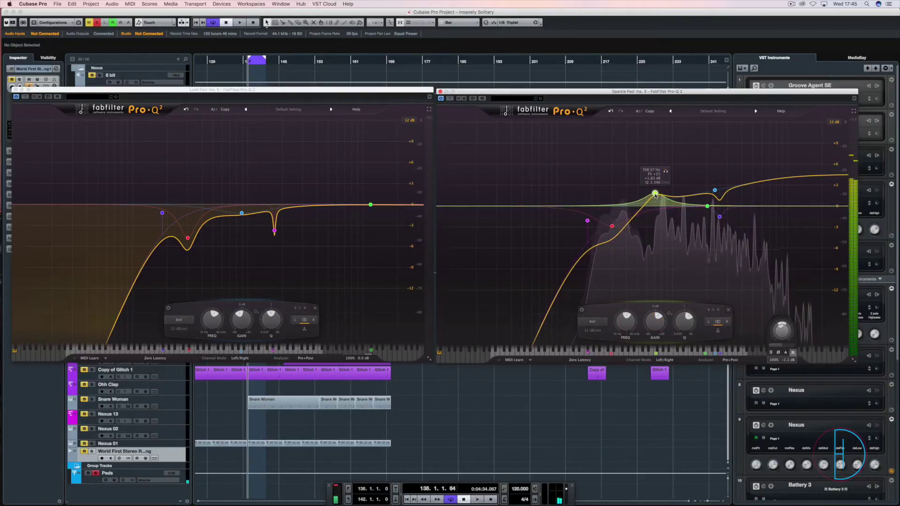
Turn Sparkle Pads' 708 Hz boost into a gentle cut of about 0.7 dB near 694 Hz while auditioning the band.
drag(655, 194, 657, 229)
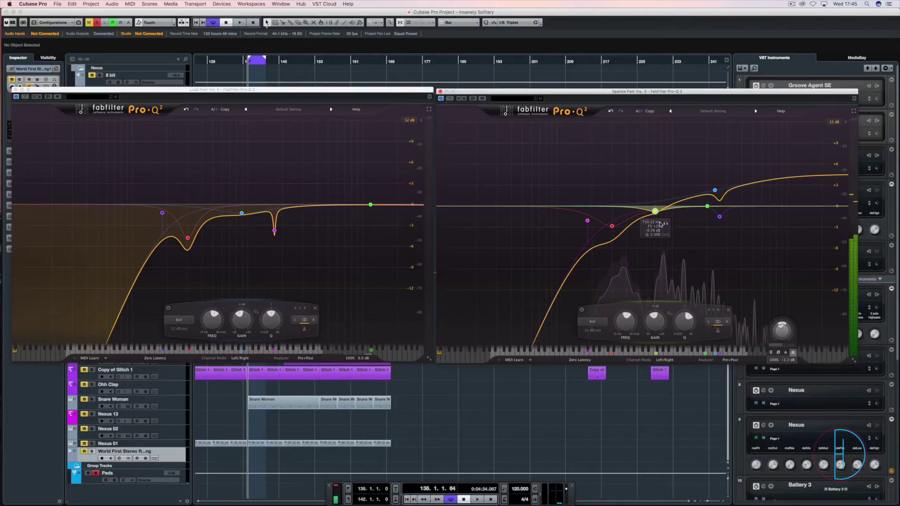
key(space)
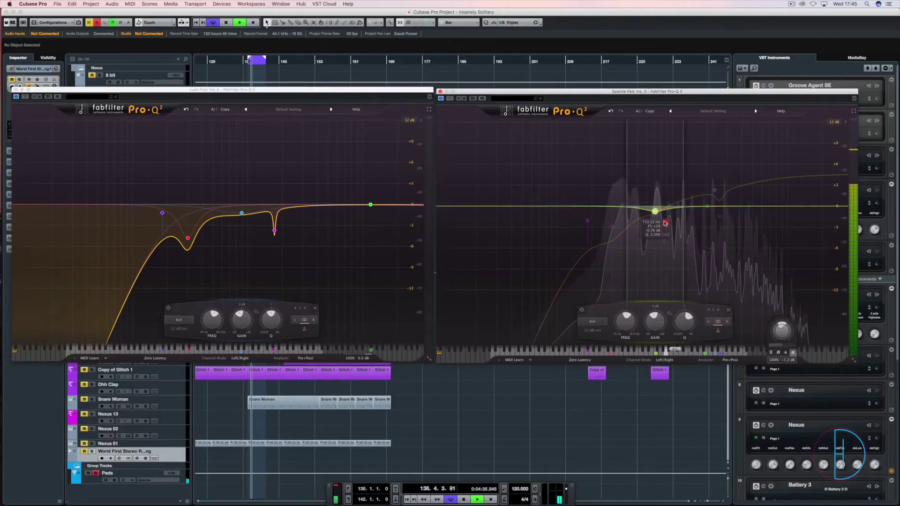
drag(655, 213, 655, 214)
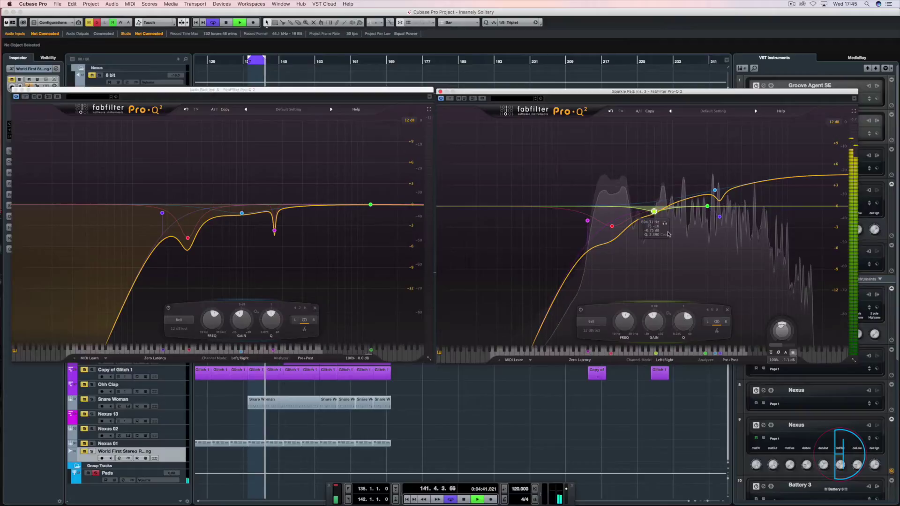
key(space)
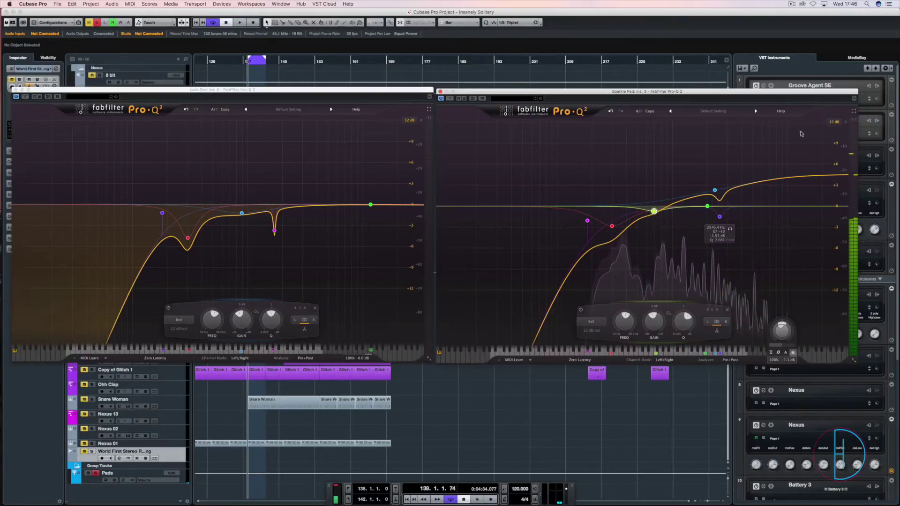
Solo Lush Pad together with Sparkle Pads during loop playback and line up the two EQ windows side by side.
key(space)
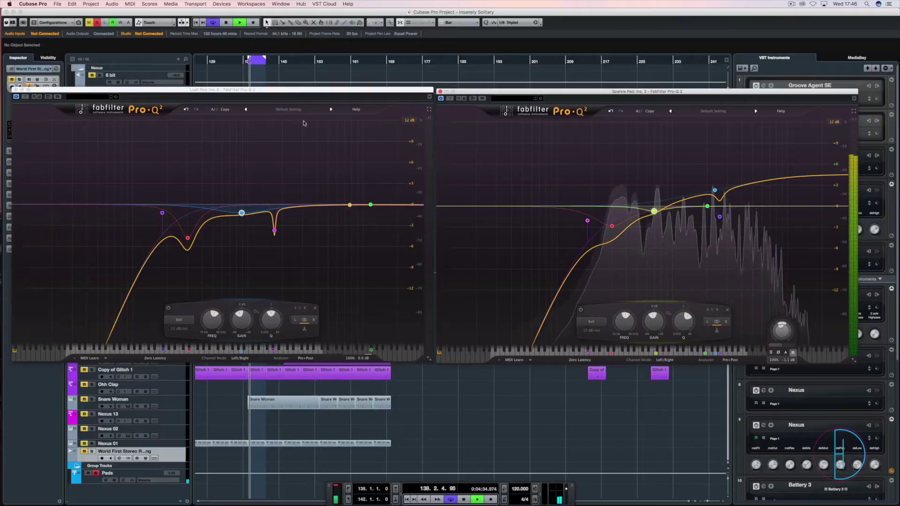
drag(200, 100, 224, 92)
click(92, 216)
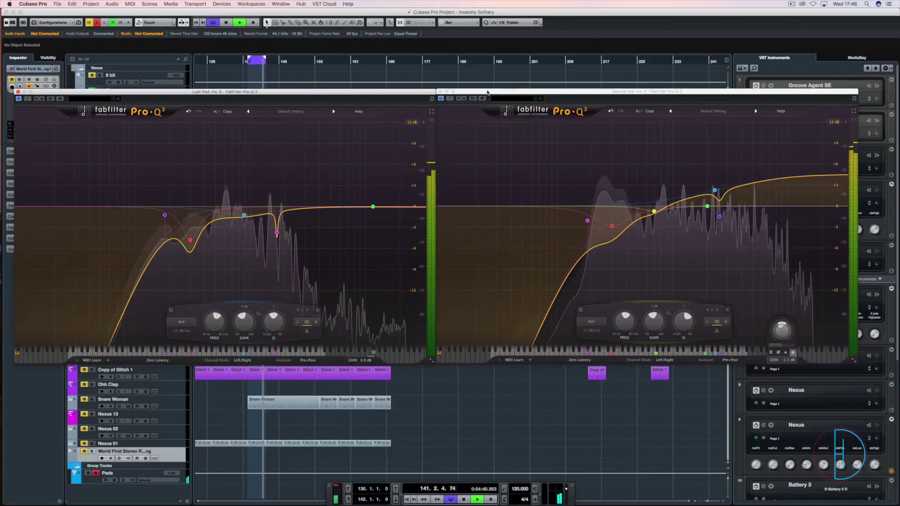
drag(487, 91, 492, 89)
drag(369, 94, 374, 92)
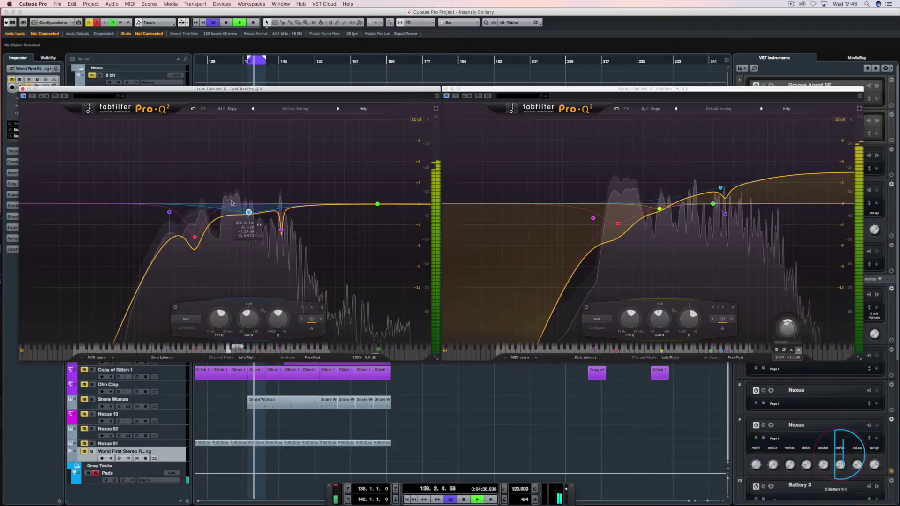
Sweep a narrow boosted bell on Lush Pad's EQ to just below the broad 890 Hz band and turn it into a cut of about 2 dB.
double_click(231, 205)
scroll(230, 205, up, 5)
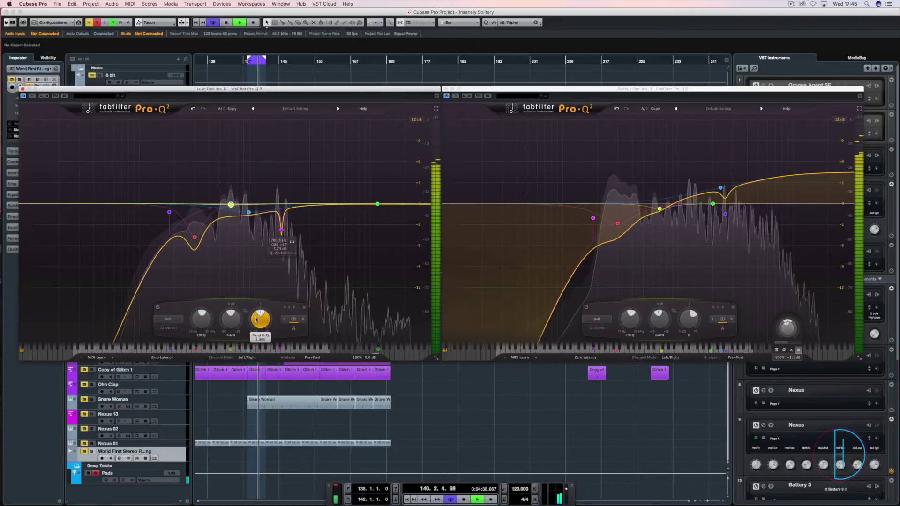
drag(230, 205, 240, 114)
scroll(232, 129, up, 10)
drag(239, 321, 235, 348)
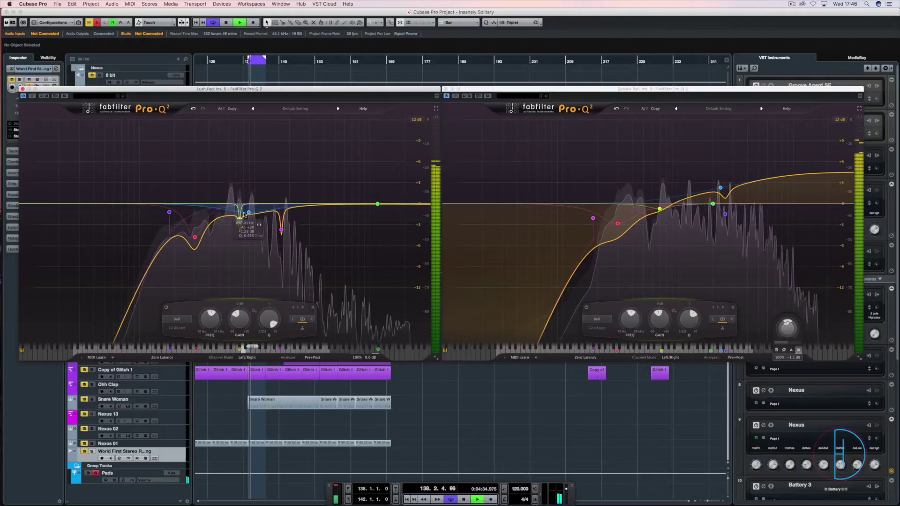
Stop playback and close the Lush Pad and Sparkle Pads EQ windows.
key(space)
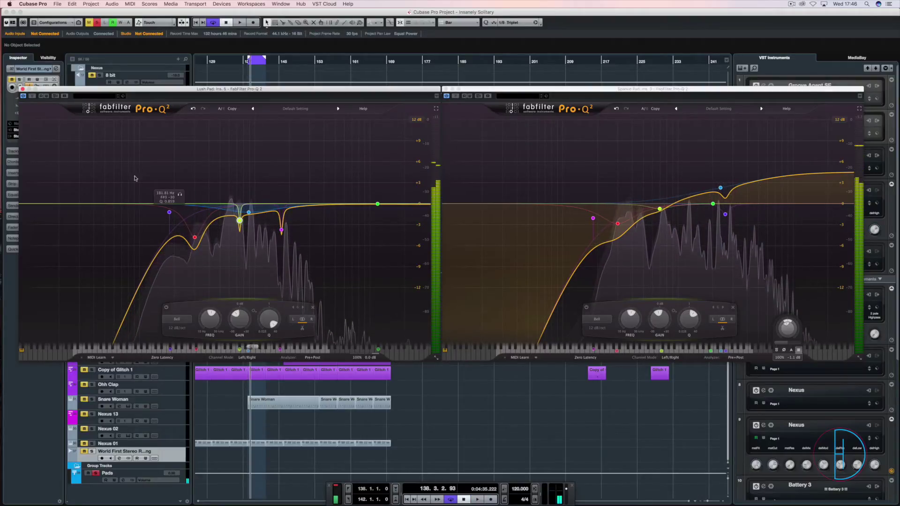
click(23, 89)
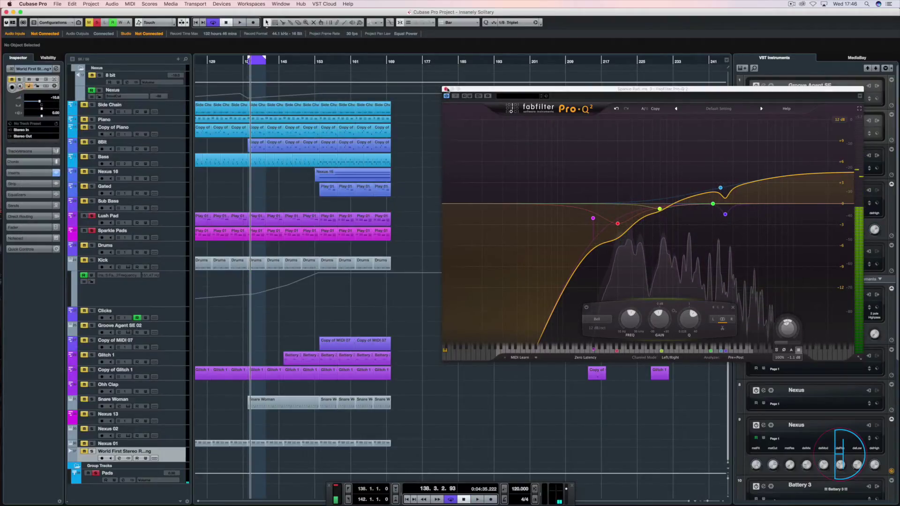
click(446, 89)
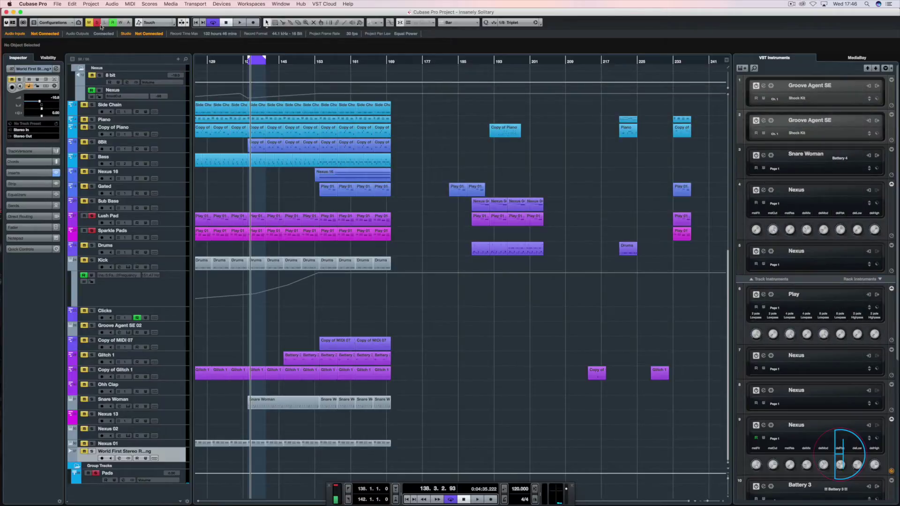
Clear all mutes and solos and play the looped section to hear the pads in the full arrangement.
click(239, 23)
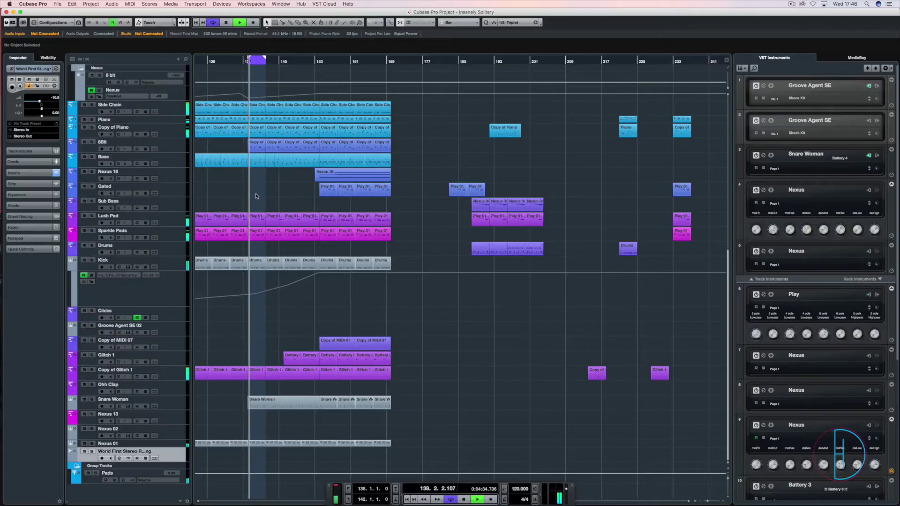
key(space)
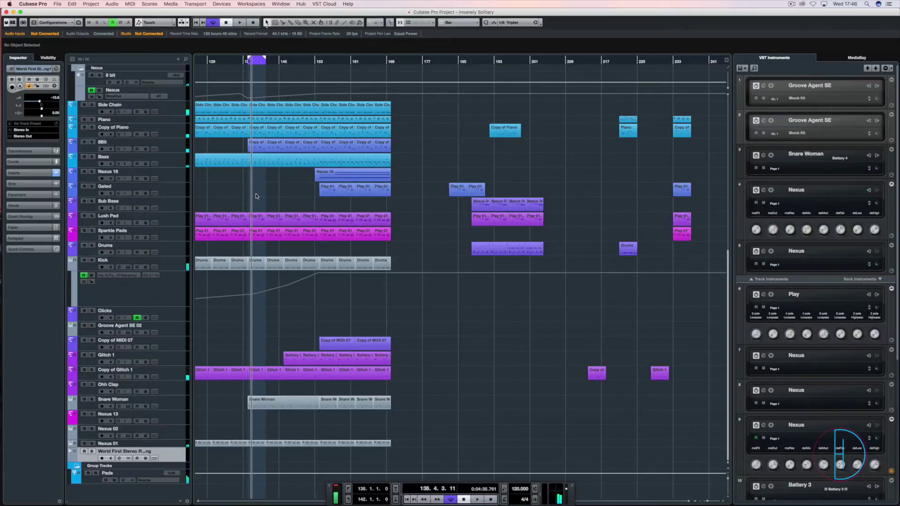
double_click(256, 63)
key(space)
key(space)
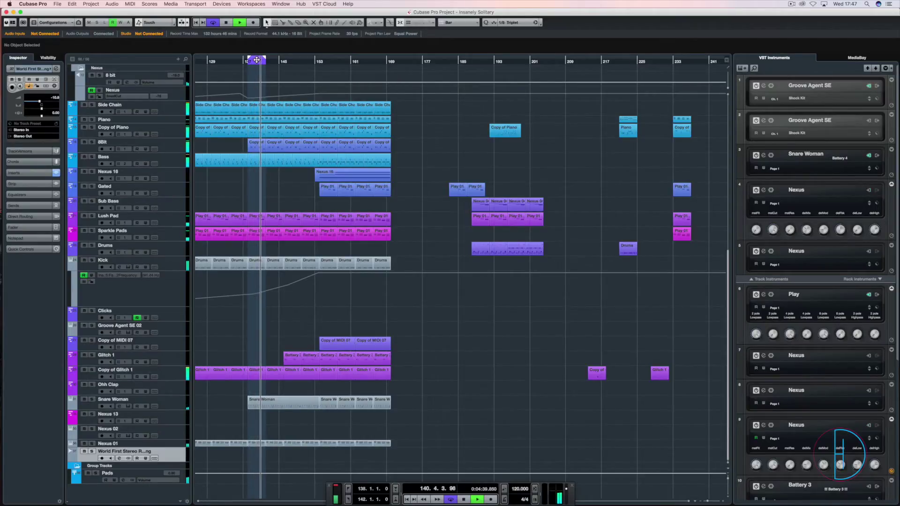
Open the mixer and bring up the Pro-Q 2 windows of Sparkle Pad and Lush Pad during loop playback.
key(F3)
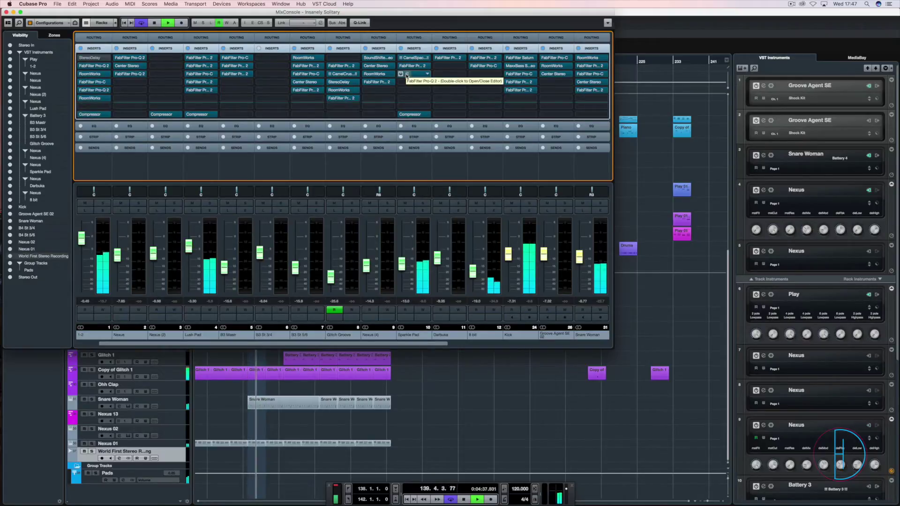
click(406, 75)
double_click(407, 75)
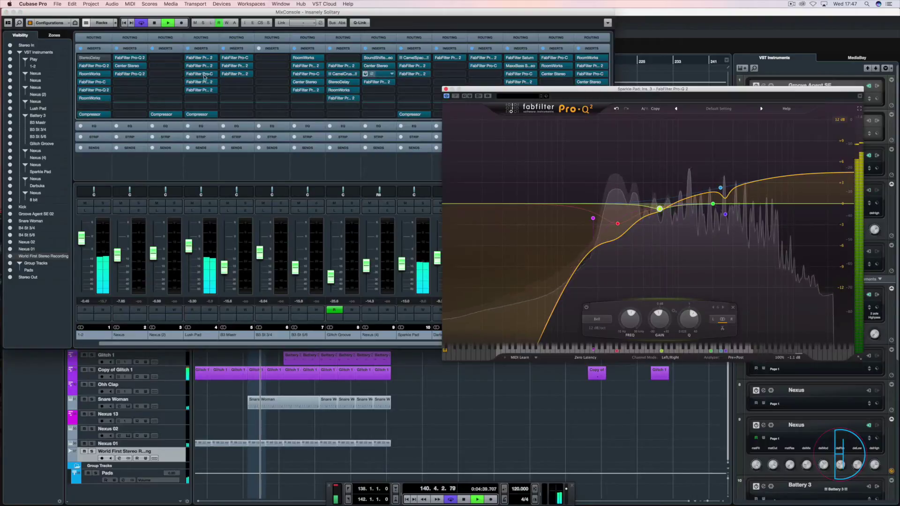
double_click(194, 90)
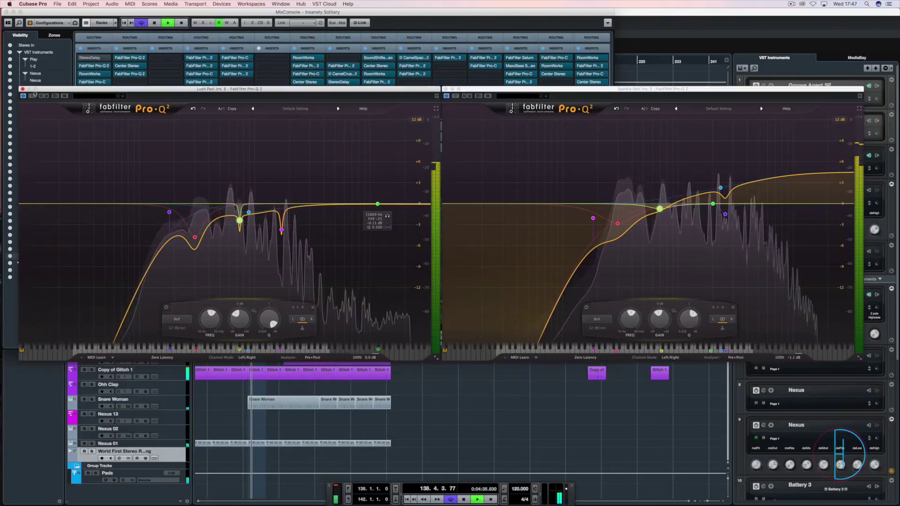
Bypass both pad EQs to hear the unprocessed pads in the mix, and reactivate Lush Pad's EQ.
click(32, 96)
click(455, 95)
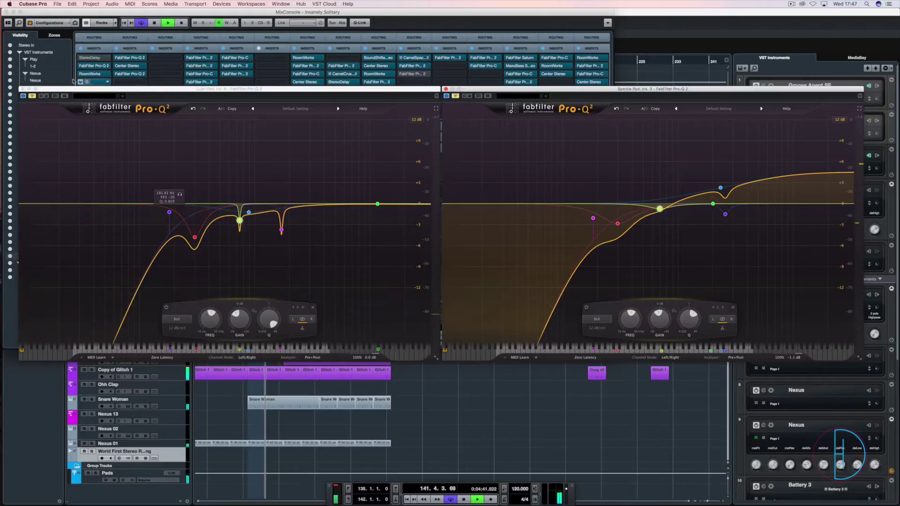
click(34, 96)
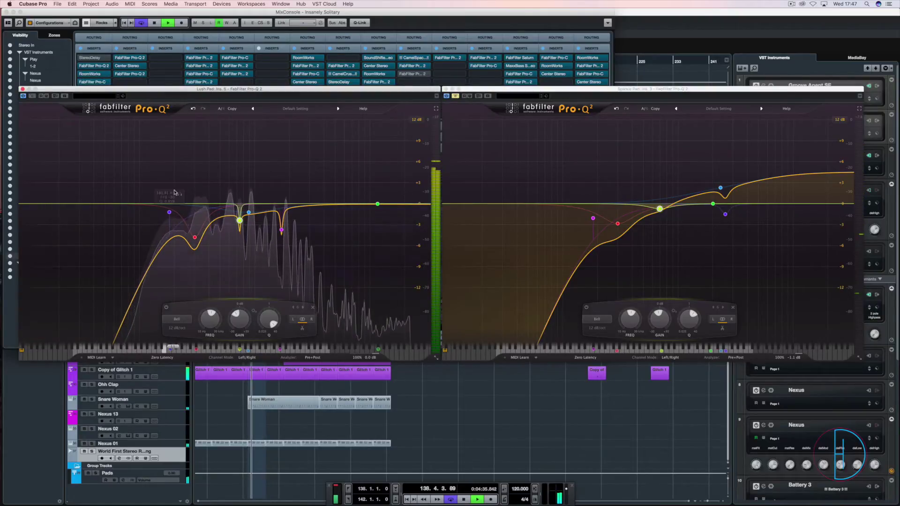
Lower the frequency of Lush Pad's low-cut band and compare Sparkle Pad's EQ bypassed and active, leaving it active.
drag(170, 212, 147, 216)
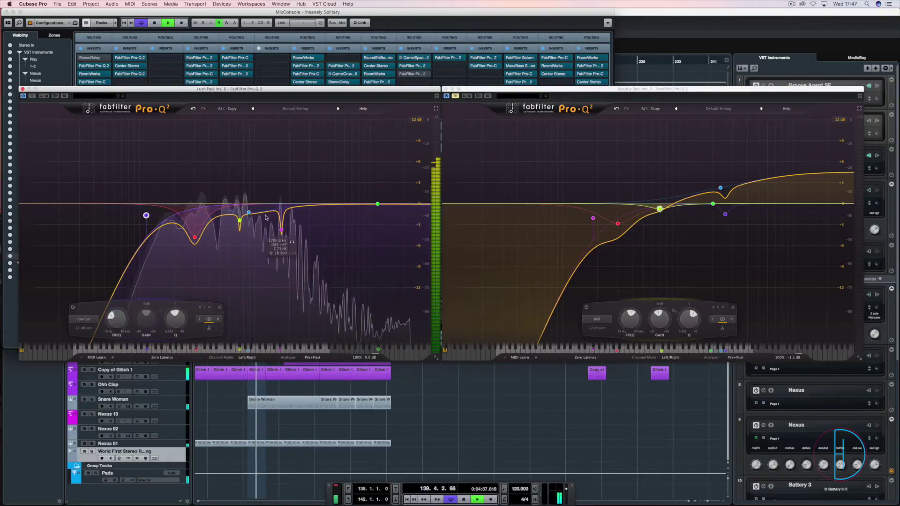
click(456, 97)
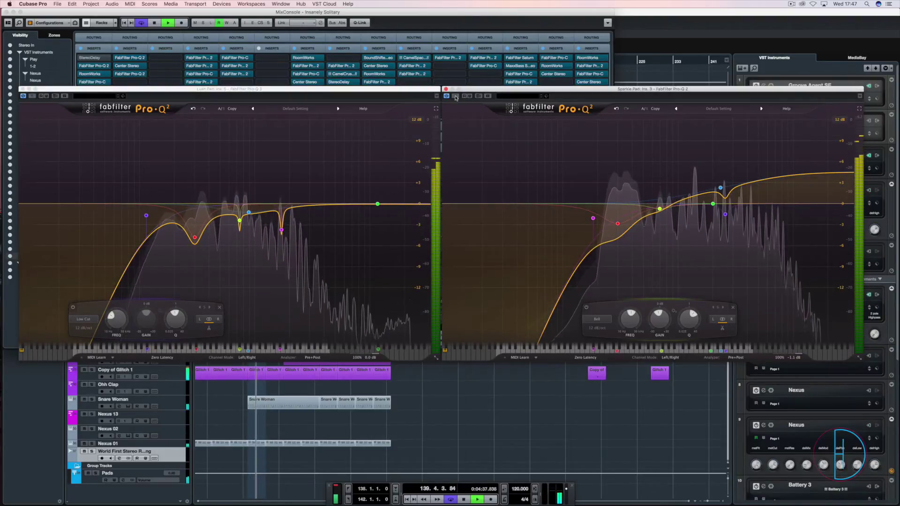
click(455, 96)
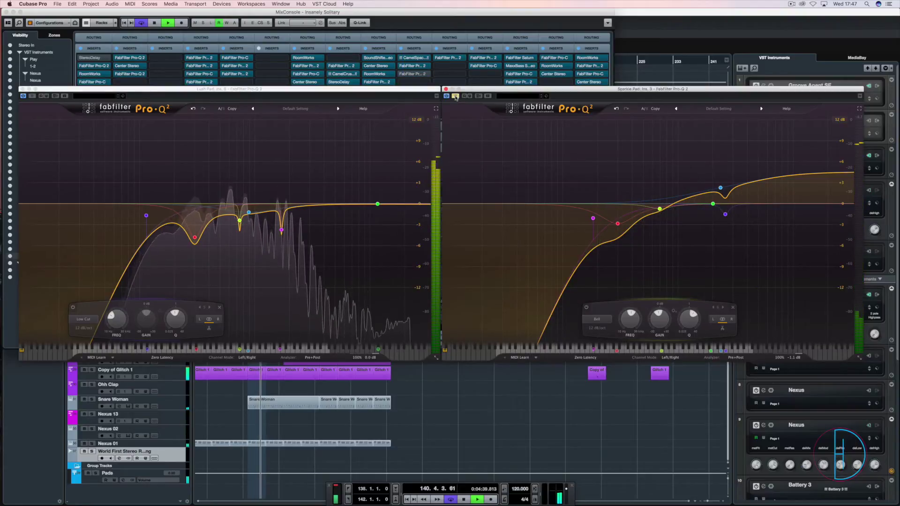
click(455, 96)
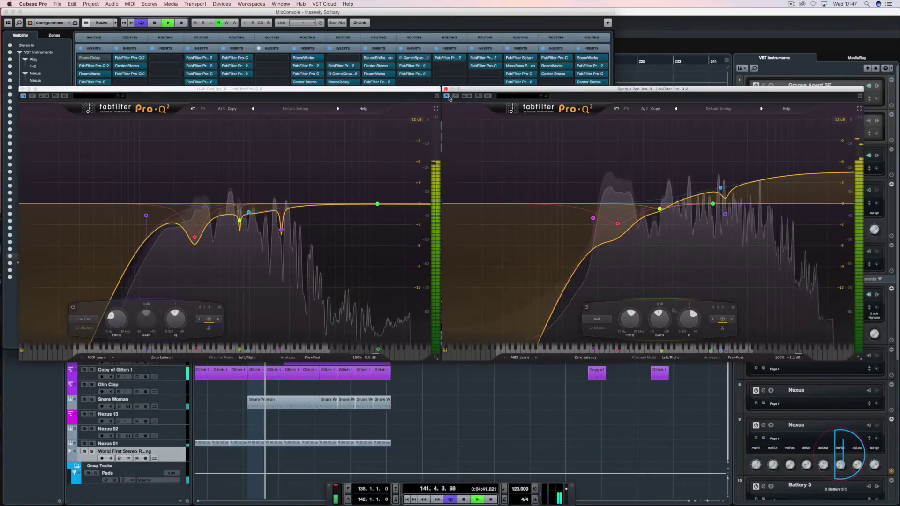
Close both pad EQ windows, return to the project window and stop playback.
click(446, 89)
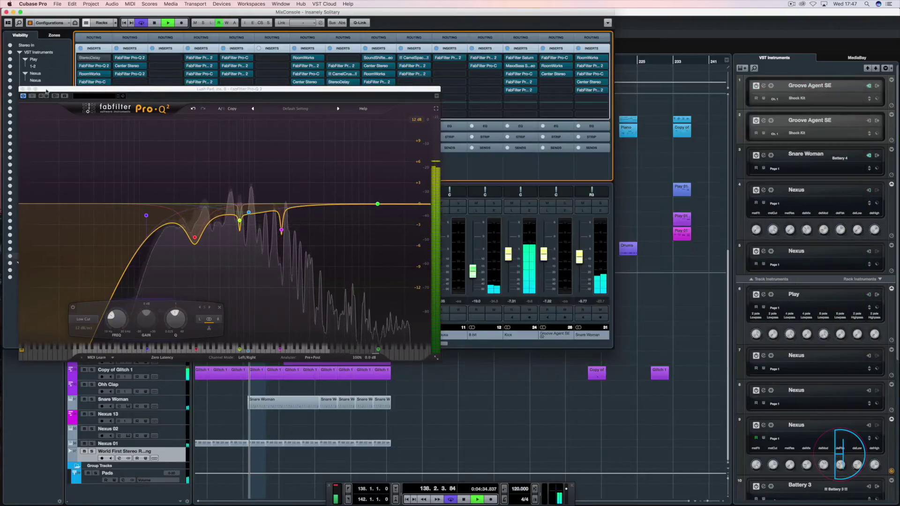
click(23, 90)
click(513, 412)
key(space)
Play the start of the arrangement, skipping ahead to about bar 13 to hear Lush Pad enter, and raise the listening volume.
scroll(357, 294, left, 10)
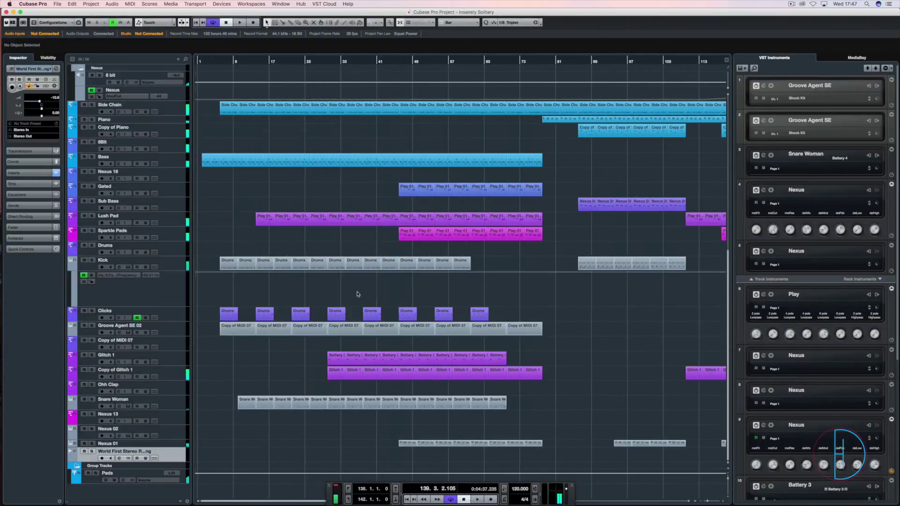
click(218, 61)
key(space)
click(234, 61)
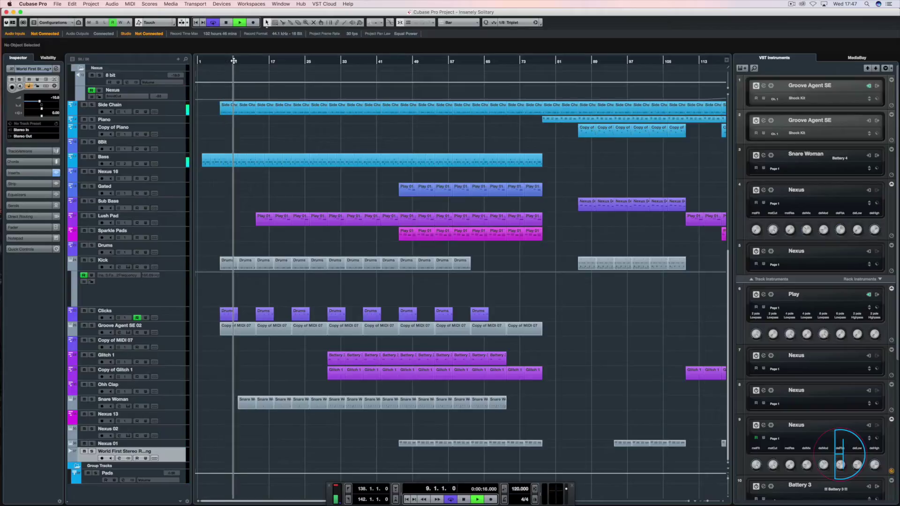
key(space)
key(space)
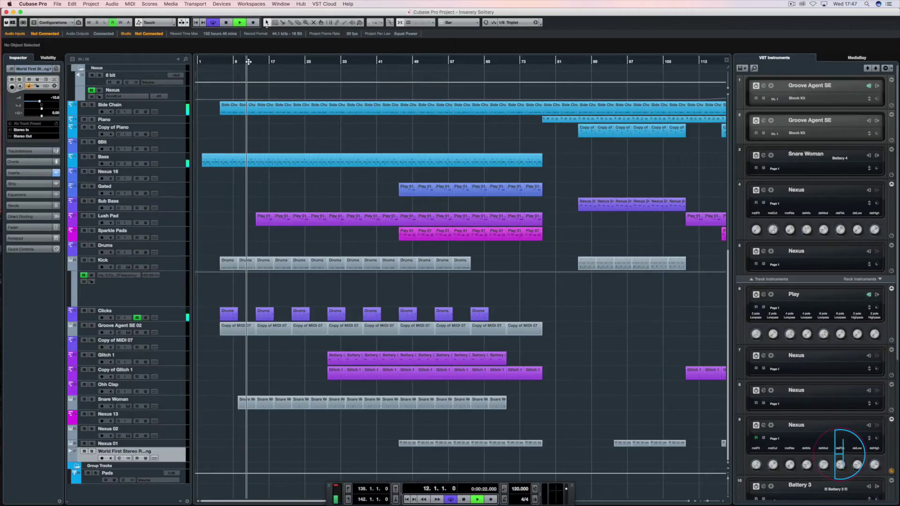
click(252, 61)
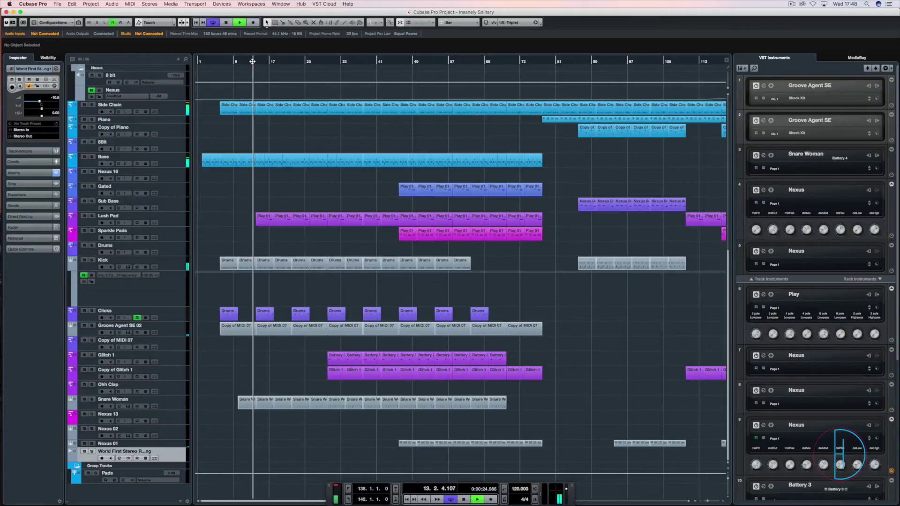
key(XF86AudioRaiseVolume)
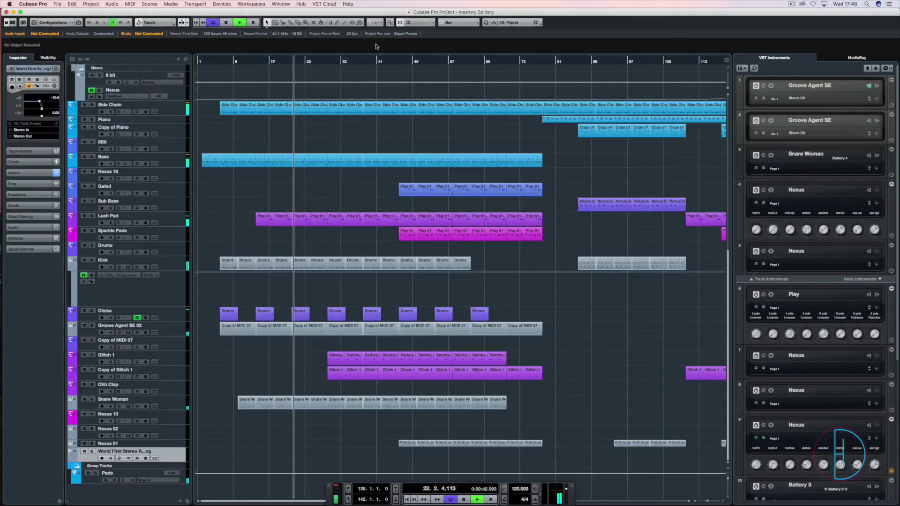
Play the arrangement from just before bar 45 to hear Sparkle Pads enter over Lush Pad, and stop playback.
key(space)
click(395, 60)
key(space)
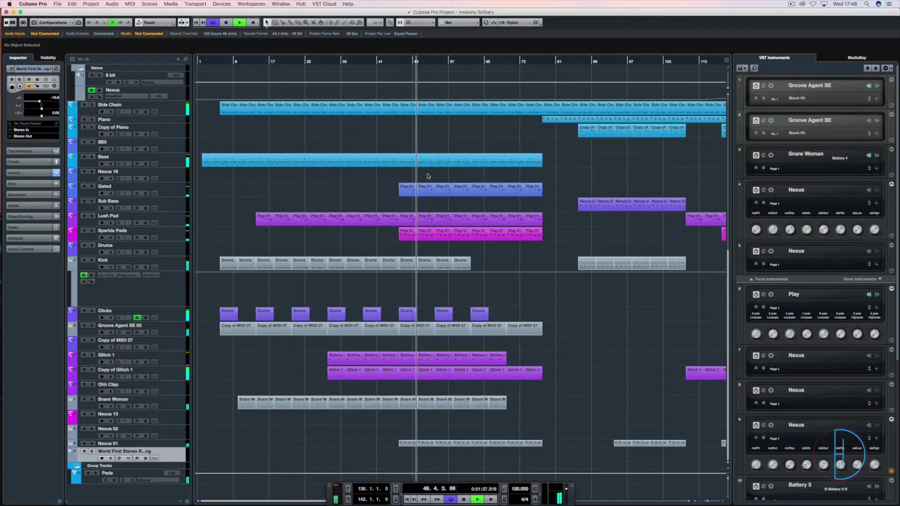
key(space)
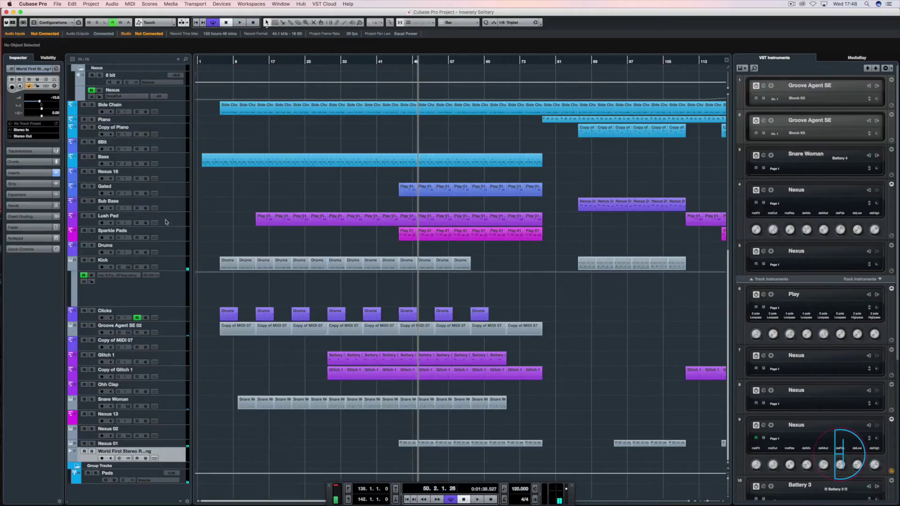
key(space)
Reopen the mixer with the Sparkle Pad and Lush Pad EQ windows side by side and select Sparkle Pad's high-shelf band.
key(F3)
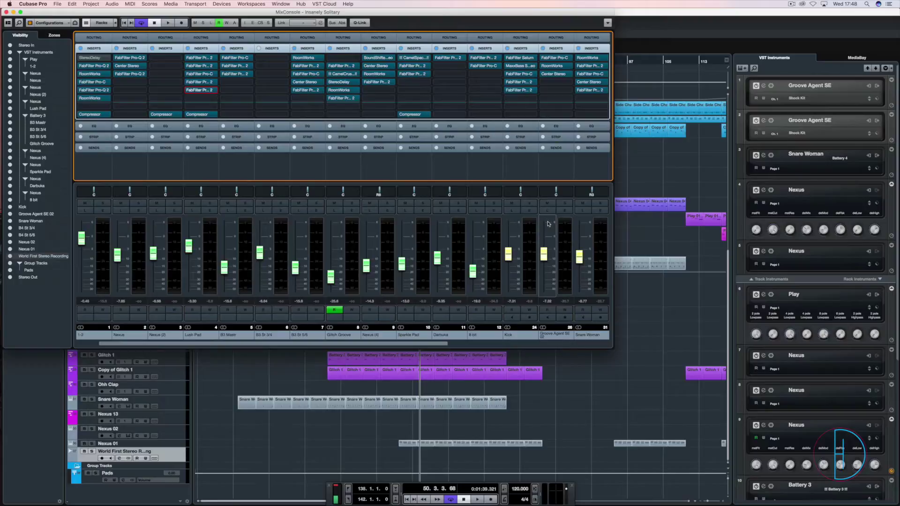
drag(195, 91, 407, 74)
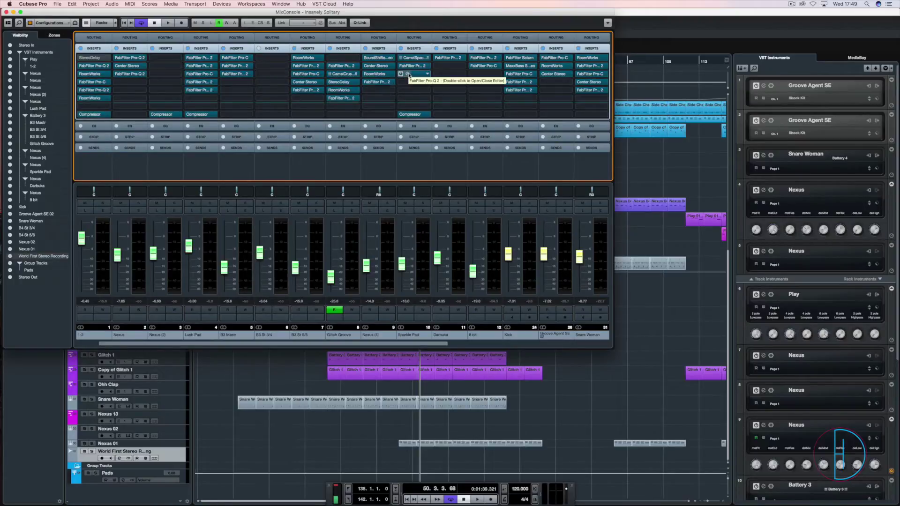
click(408, 75)
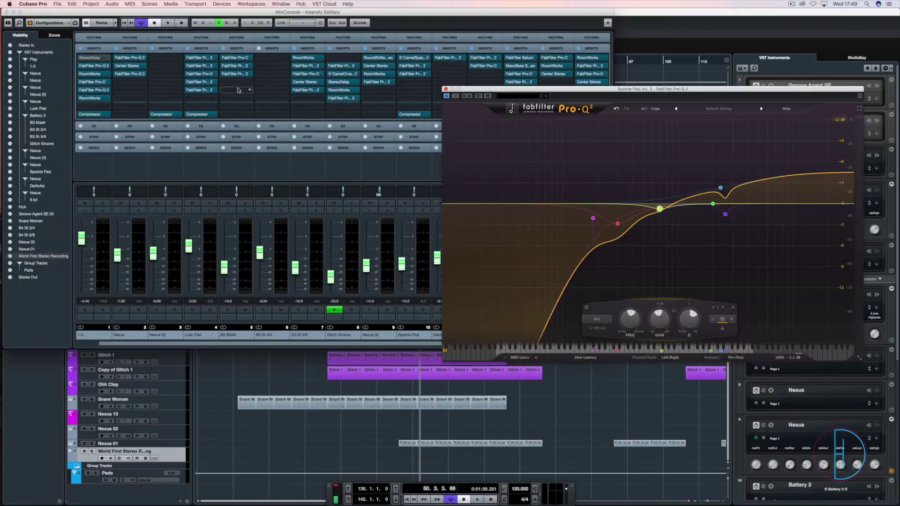
click(196, 91)
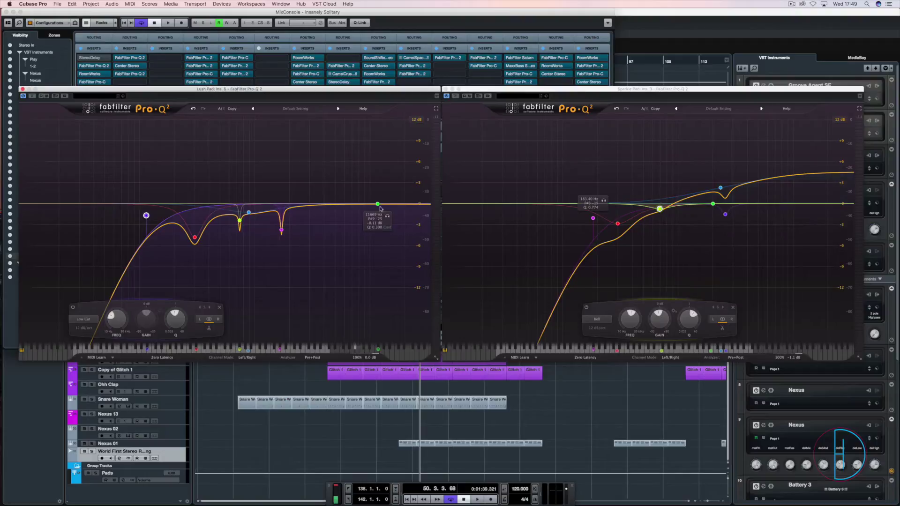
drag(719, 192, 666, 208)
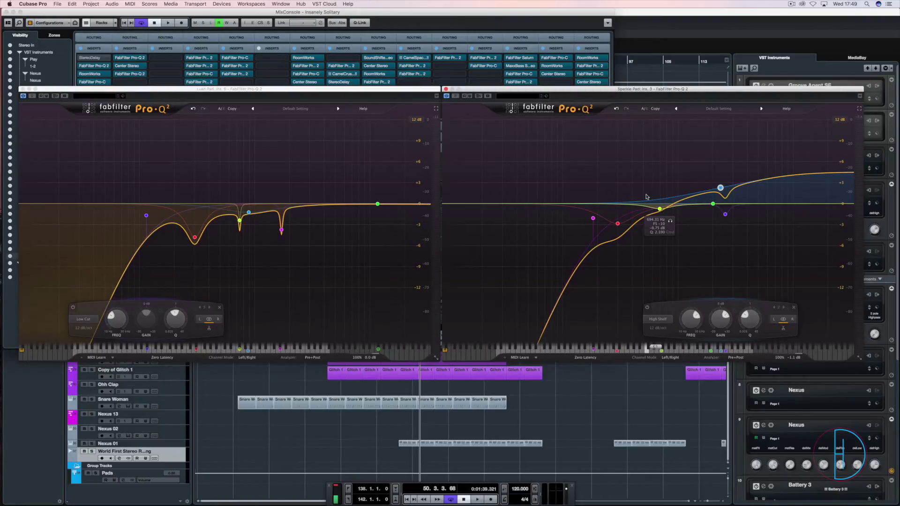
Try a boosted bell at about 5 to 6 kHz on Lush Pad's EQ with narrow and wide Q settings, and remove the band.
drag(340, 203, 337, 181)
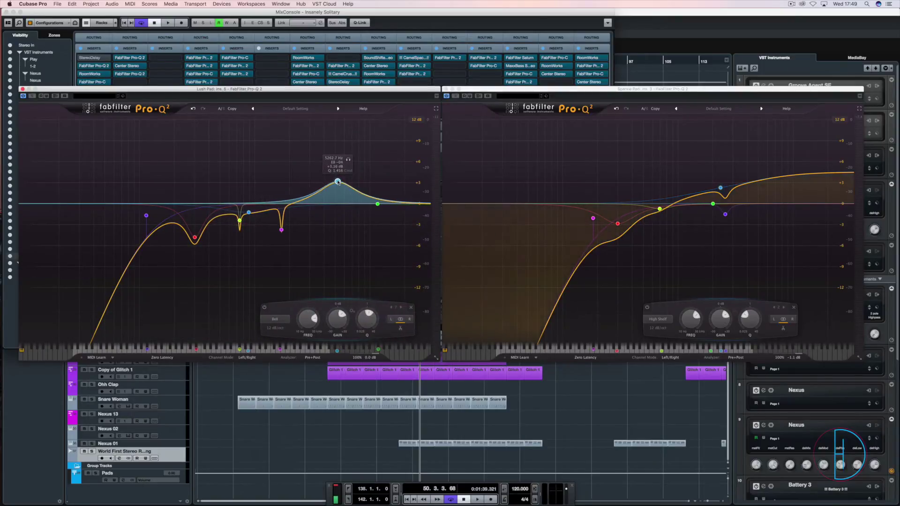
drag(367, 333, 369, 299)
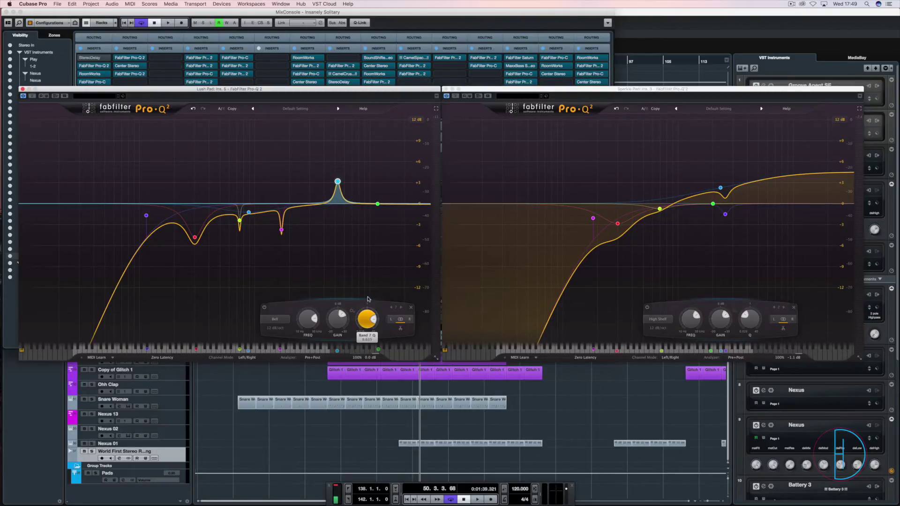
drag(368, 299, 366, 357)
drag(338, 181, 344, 196)
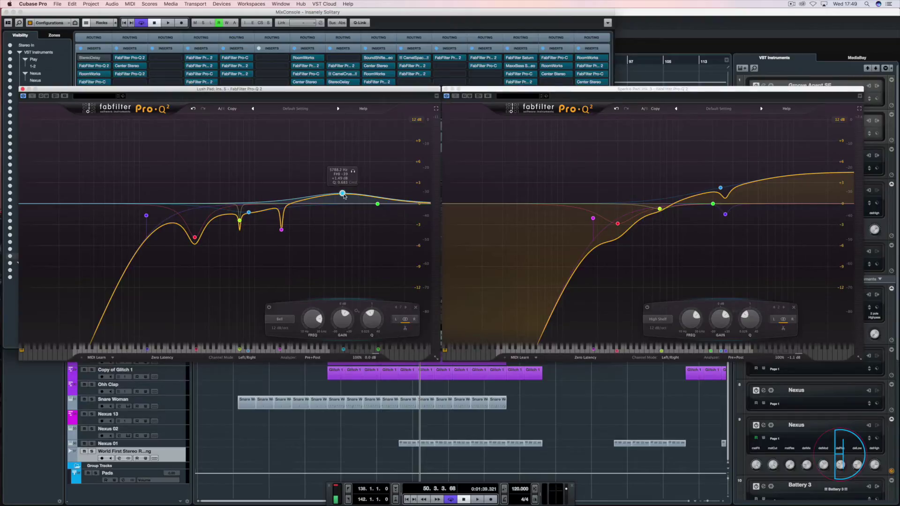
drag(344, 196, 343, 190)
drag(368, 318, 368, 286)
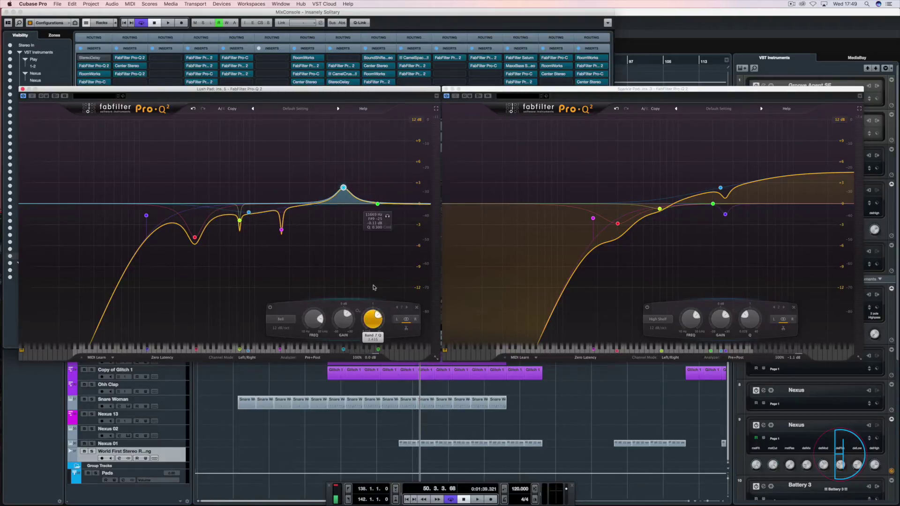
mouse_move(373, 319)
mouse_down()
mouse_move(373, 309)
mouse_move(373, 331)
mouse_up()
drag(345, 188, 345, 197)
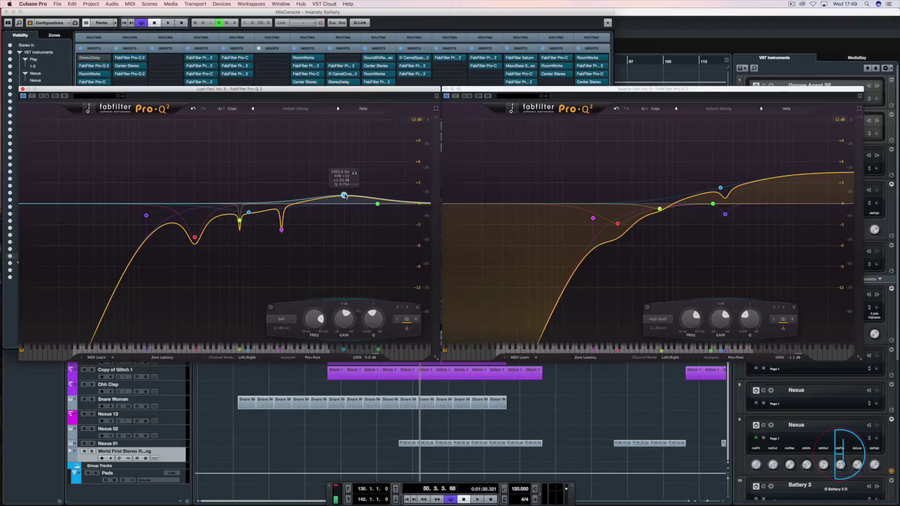
click(418, 308)
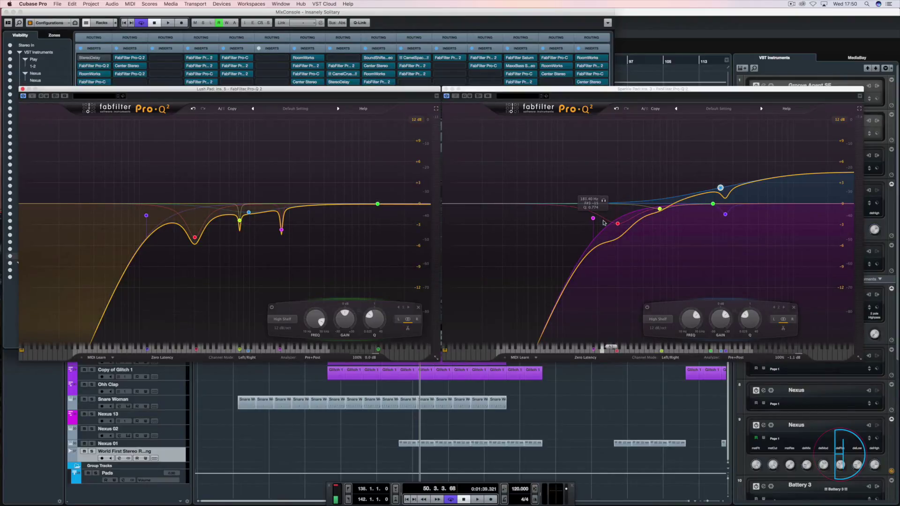
Play the section briefly while watching both pad EQ spectra, stop playback and bring the project window forward.
key(space)
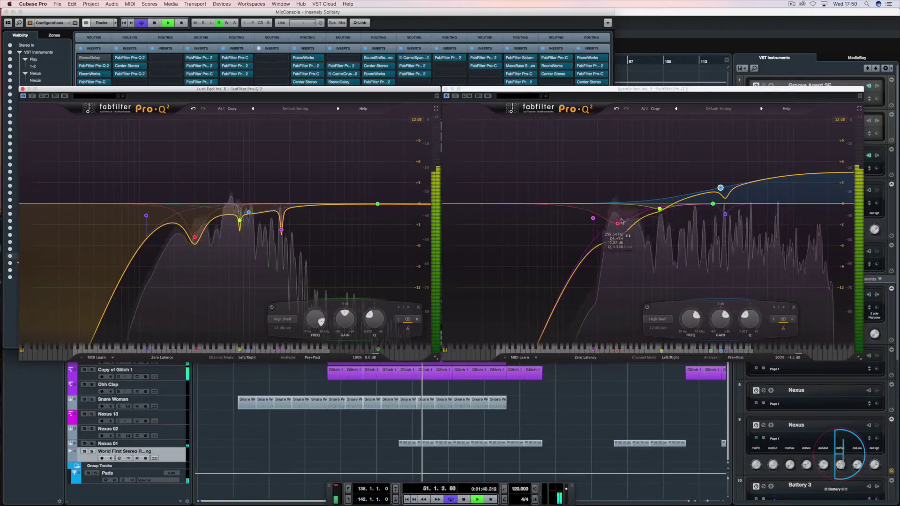
key(space)
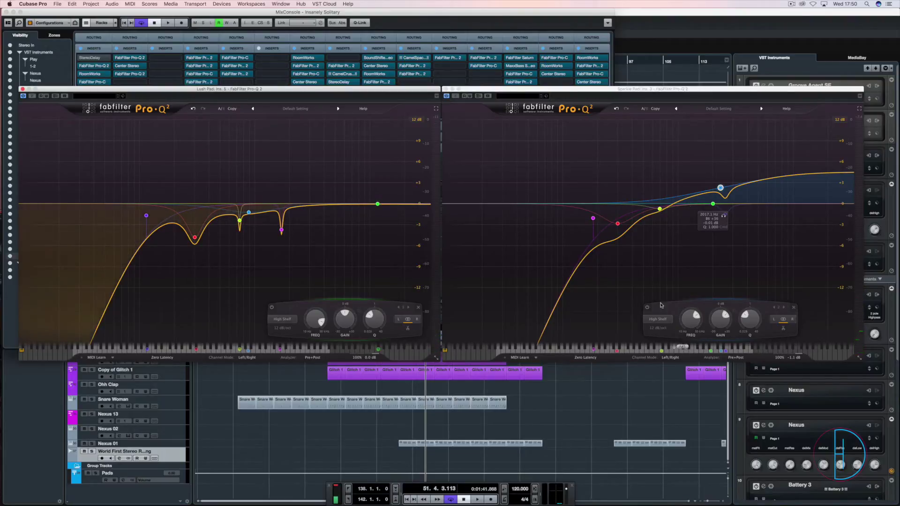
click(275, 375)
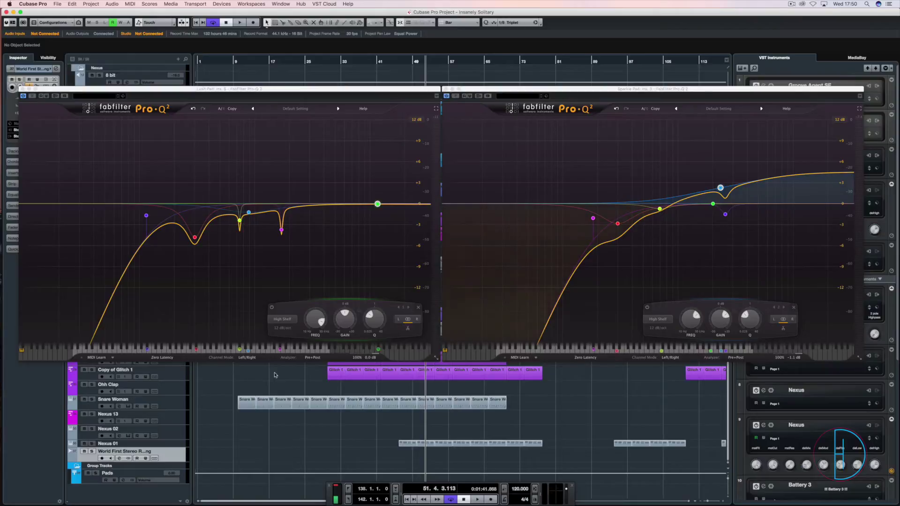